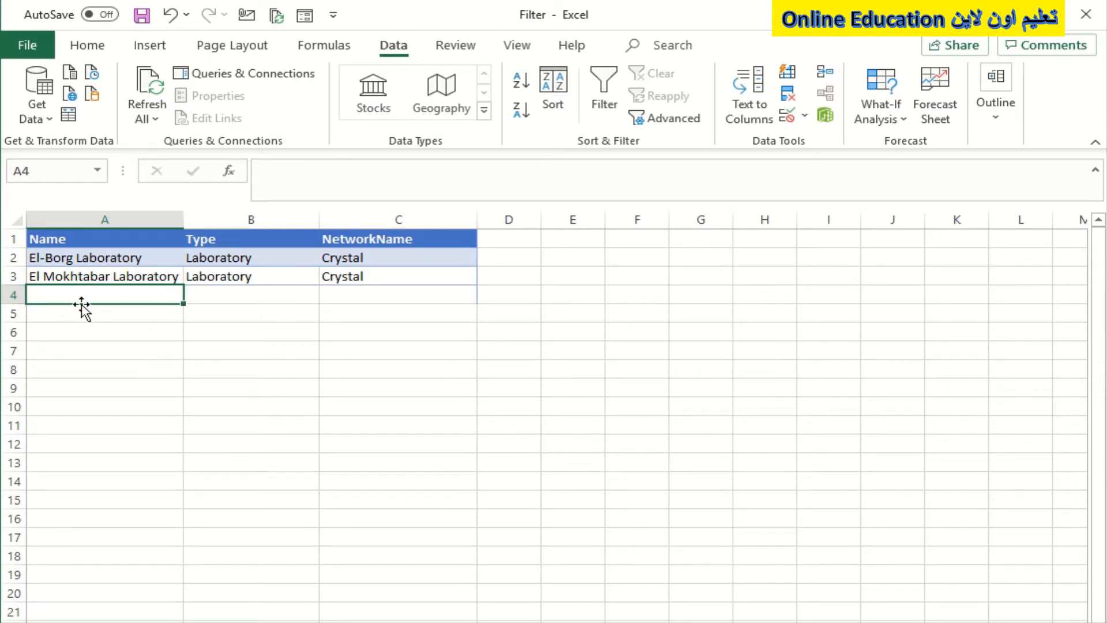
Step: Fill row 4 with a person's first name under Name, egypt under Type and Cairo under NetworkName
{"action": "type", "text": "khaled"}
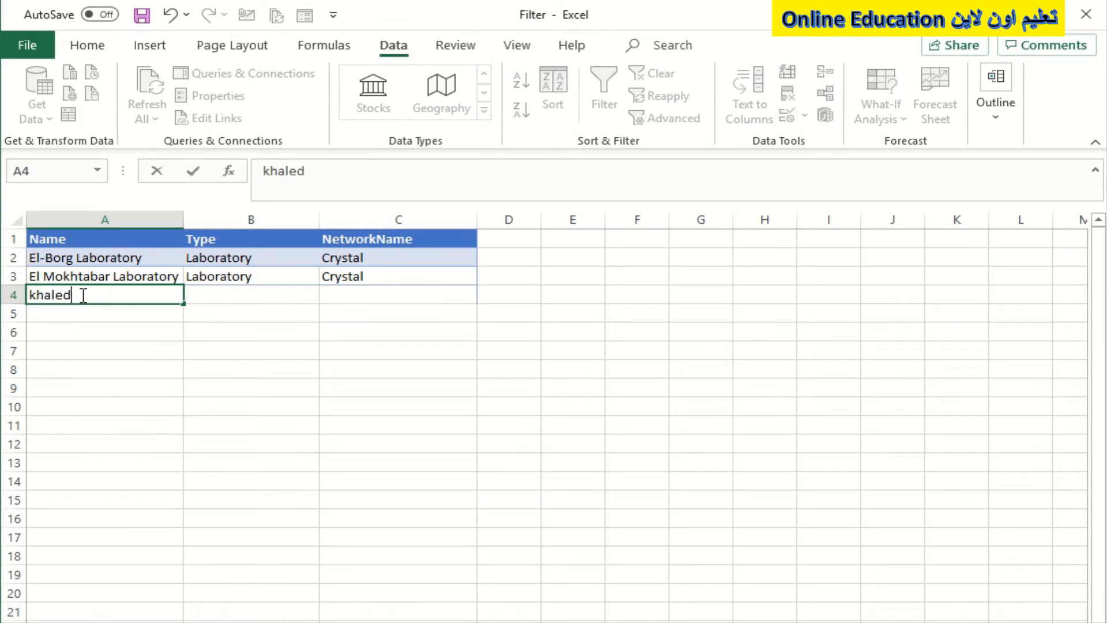
{"action": "key", "text": "Tab"}
{"action": "type", "text": "e"}
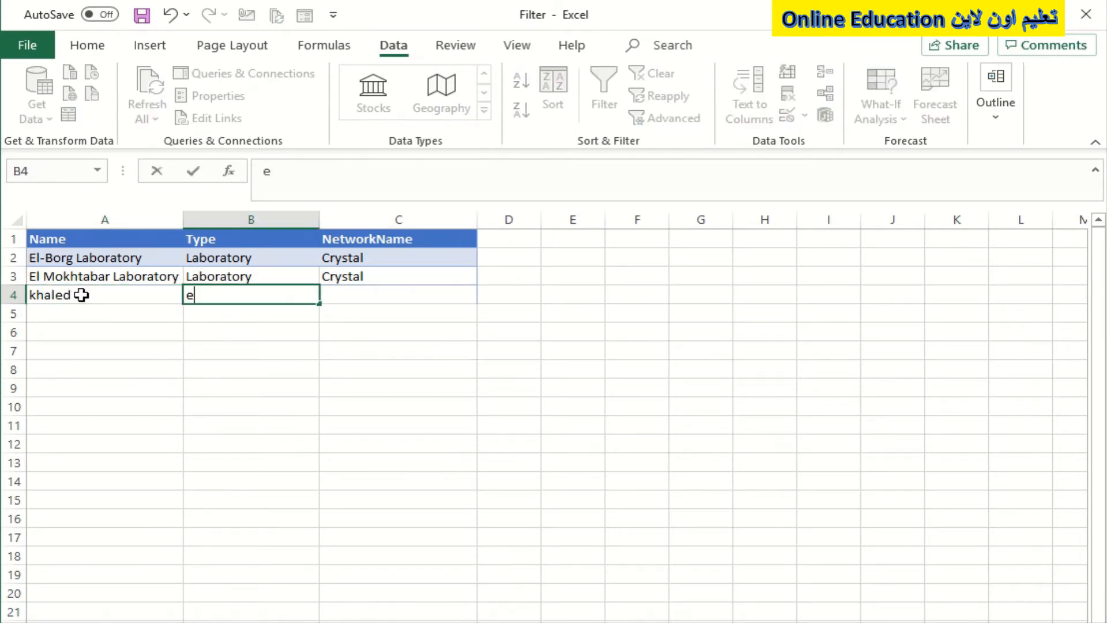
{"action": "type", "text": "gypt"}
{"action": "key", "text": "Tab"}
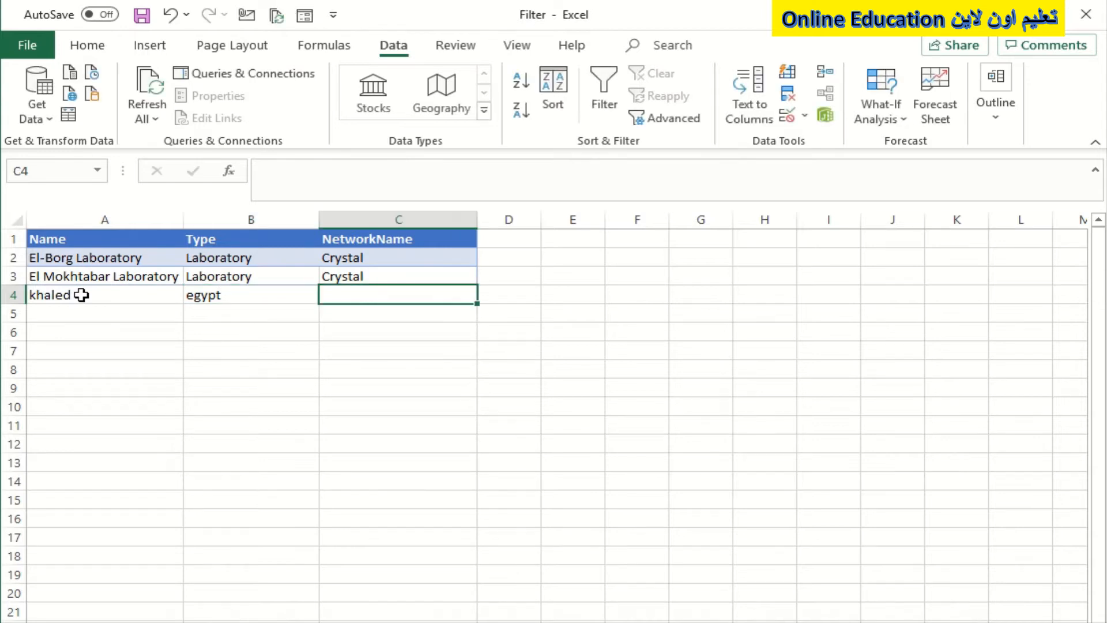
{"action": "type", "text": "Cai"}
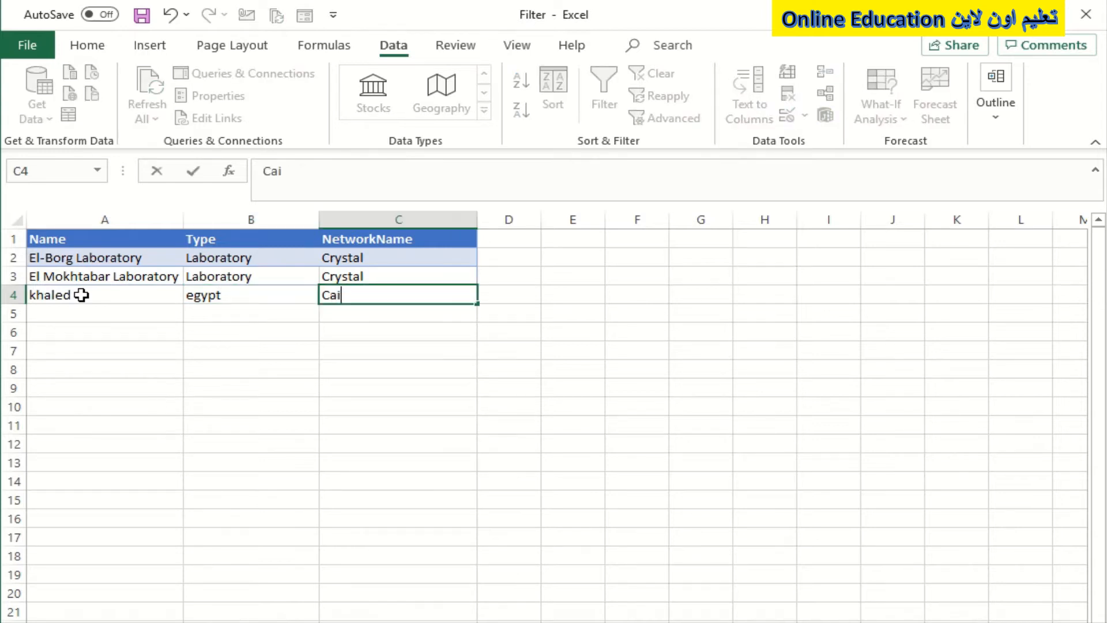
{"action": "type", "text": "ro"}
{"action": "key", "text": "Left"}
{"action": "key", "text": "Up"}
{"action": "key", "text": "Right"}
{"action": "key", "text": "Right"}
{"action": "key", "text": "Left"}
{"action": "key", "text": "Left"}
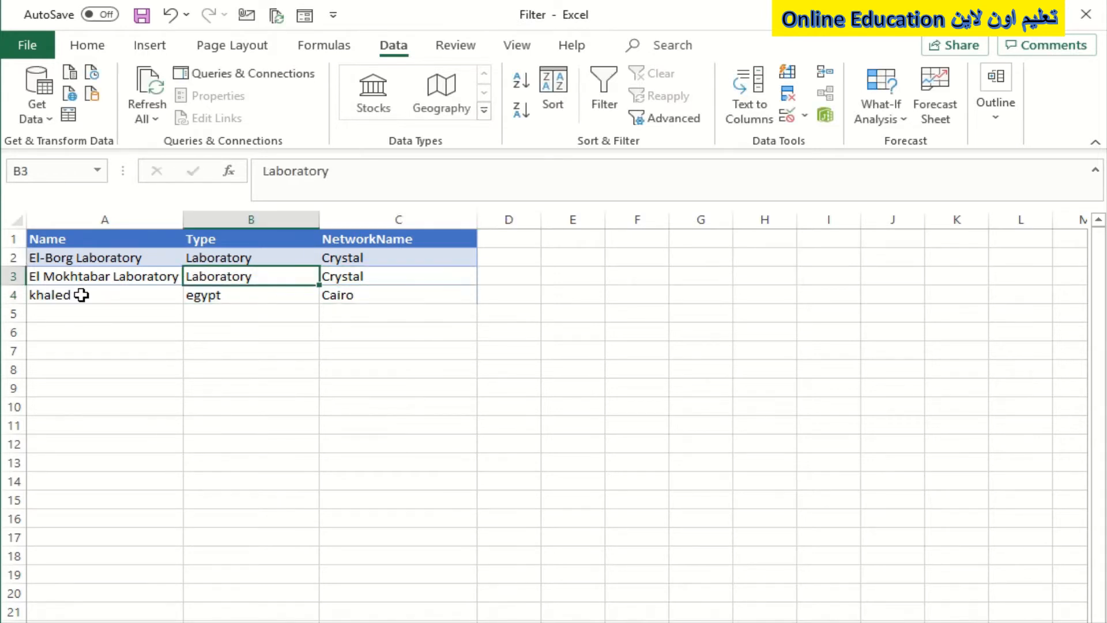
{"action": "key", "text": "Down"}
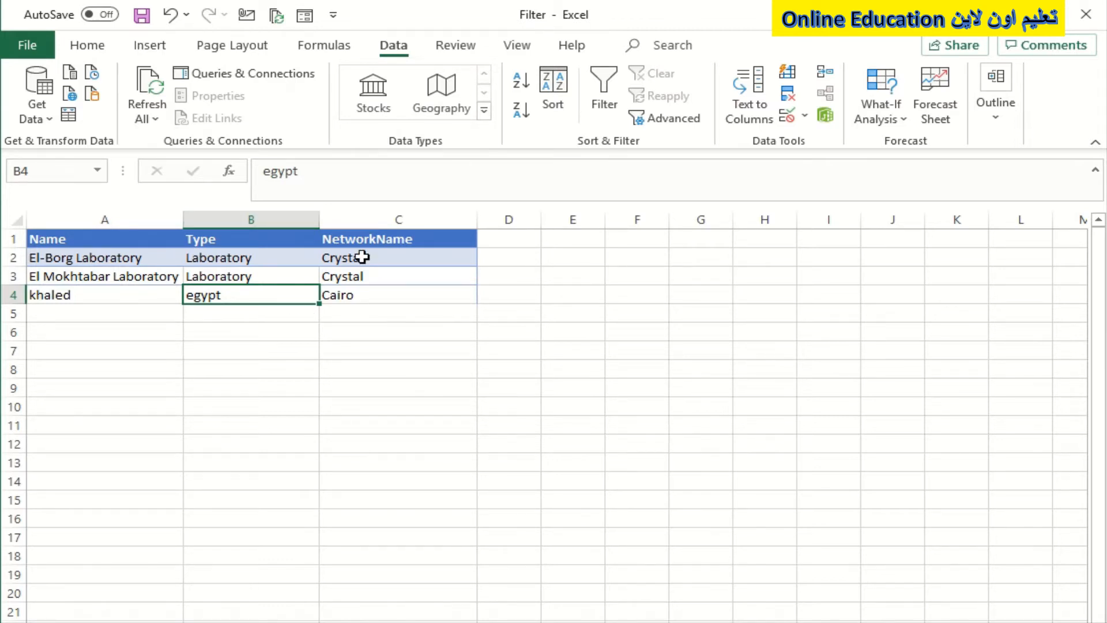
{"action": "key", "text": "Up"}
{"action": "key", "text": "Up"}
{"action": "key", "text": "Down"}
{"action": "key", "text": "Down"}
{"action": "key", "text": "Down"}
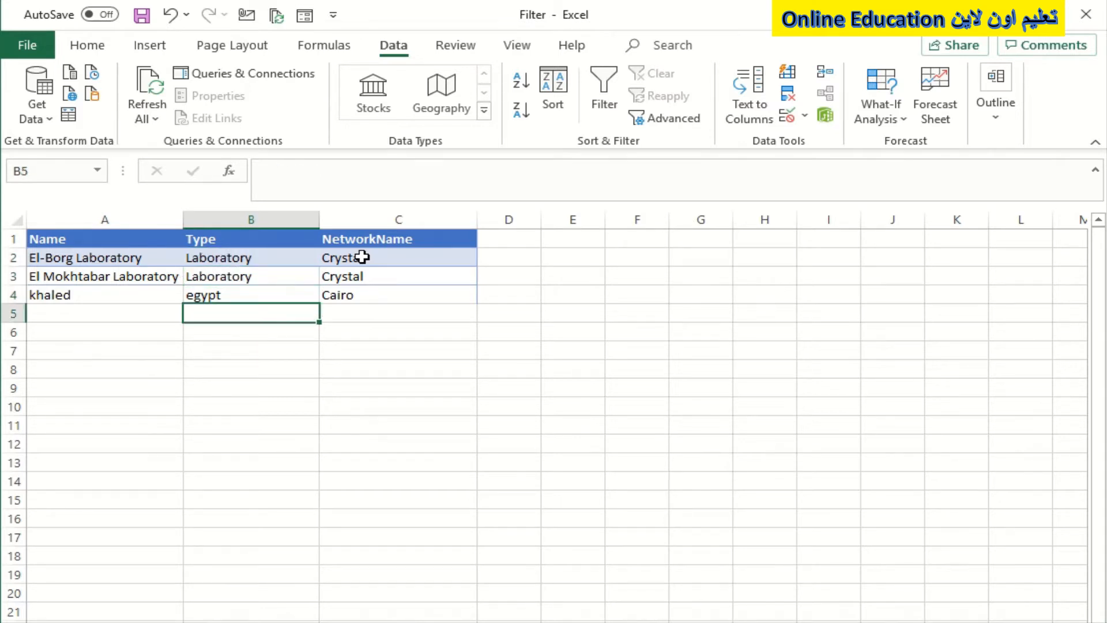
{"action": "key", "text": "Up"}
{"action": "key", "text": "Up"}
{"action": "key", "text": "Left"}
{"action": "key", "text": "Down"}
{"action": "key", "text": "Down"}
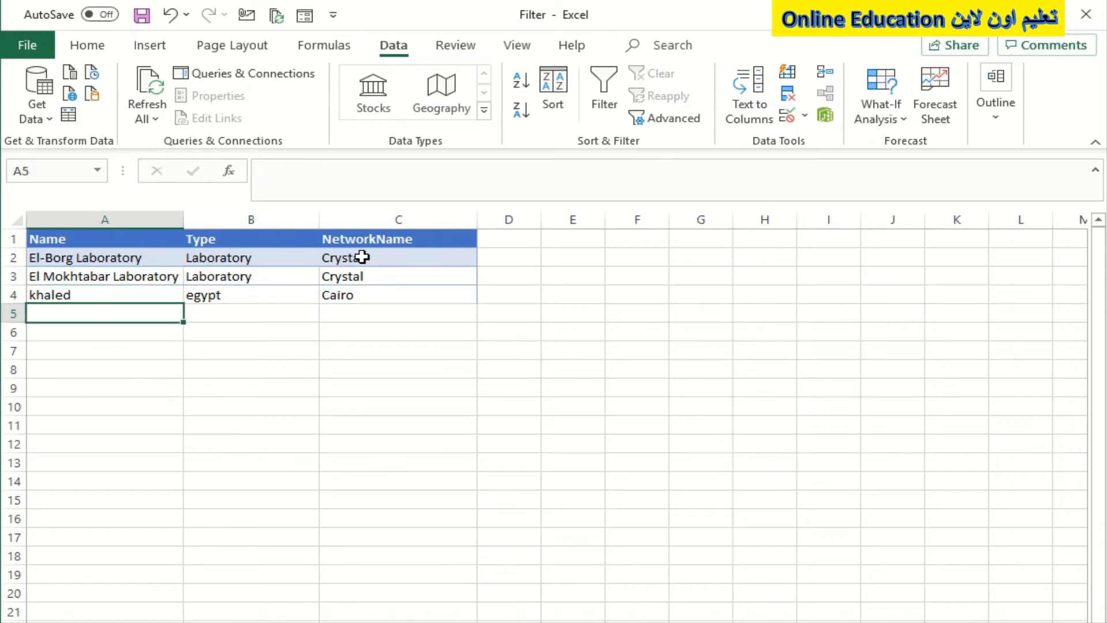
{"action": "key", "text": "Up"}
{"action": "key", "text": "Up"}
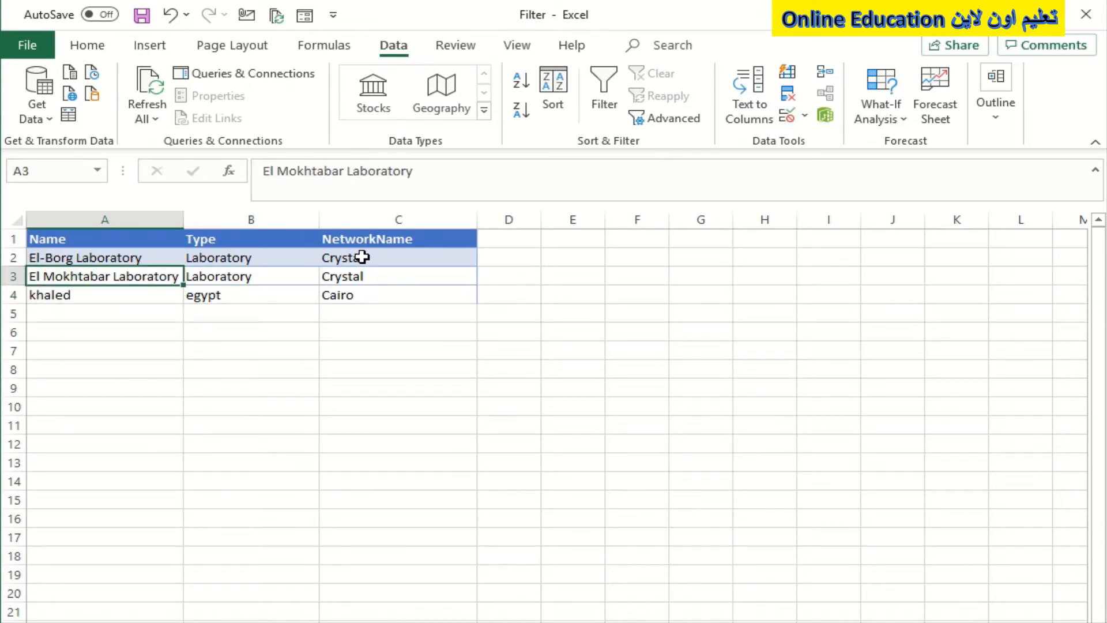
{"action": "key", "text": "Up"}
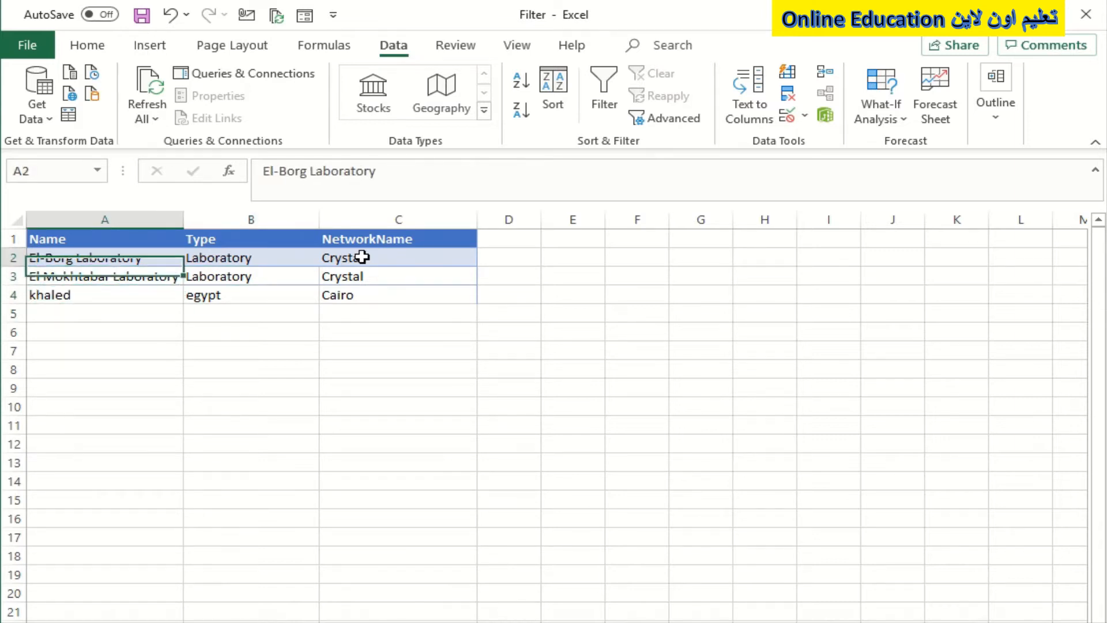
{"action": "key", "text": "Right"}
{"action": "key", "text": "Left"}
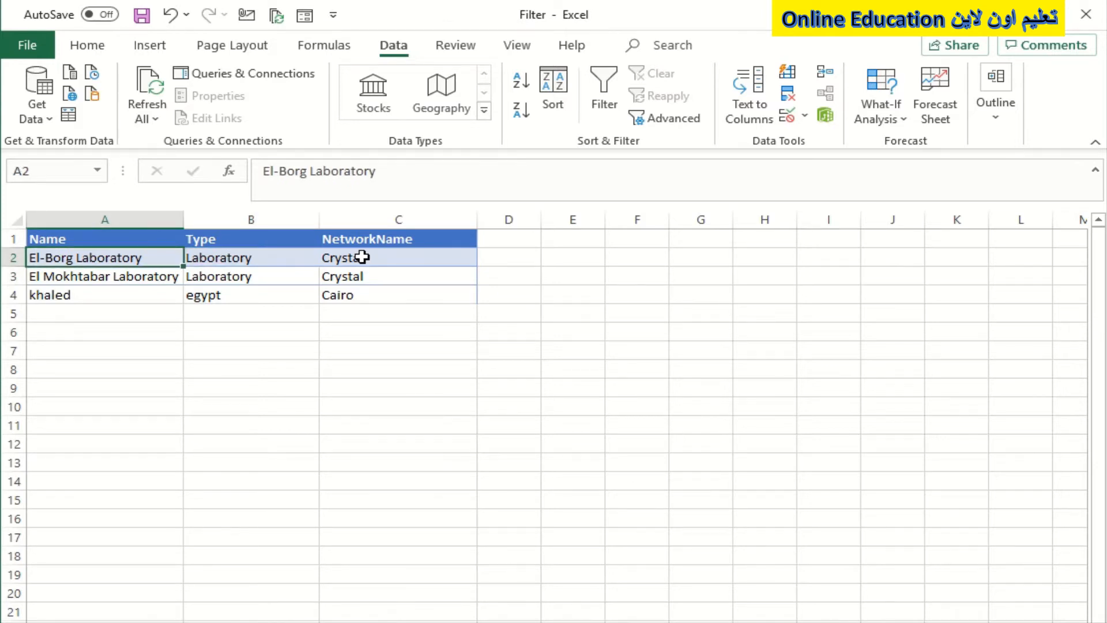
{"action": "key", "text": "Right"}
{"action": "key", "text": "Left"}
{"action": "key", "text": "Down"}
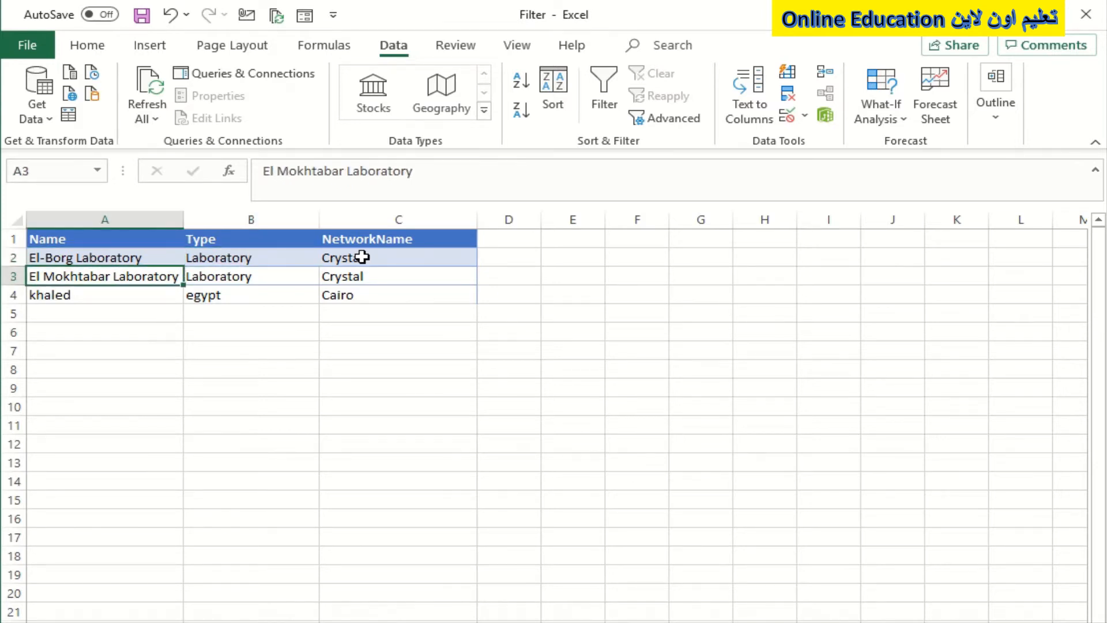
{"action": "key", "text": "F2"}
{"action": "key", "text": "Return"}
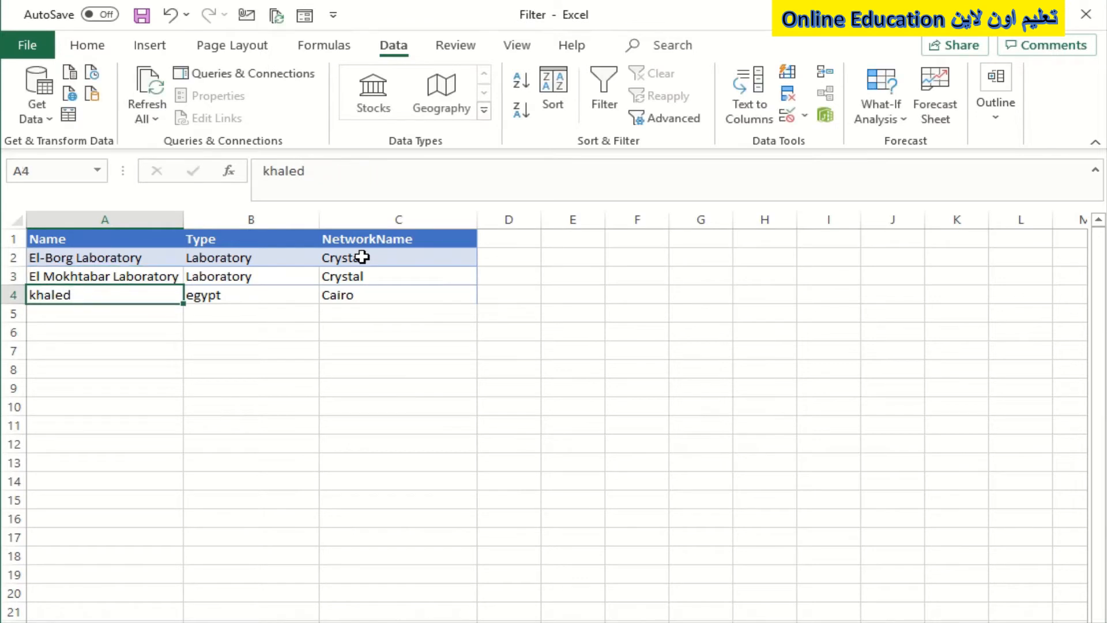
{"action": "key", "text": "Right"}
{"action": "key", "text": "Up"}
{"action": "key", "text": "Right"}
{"action": "key", "text": "Left"}
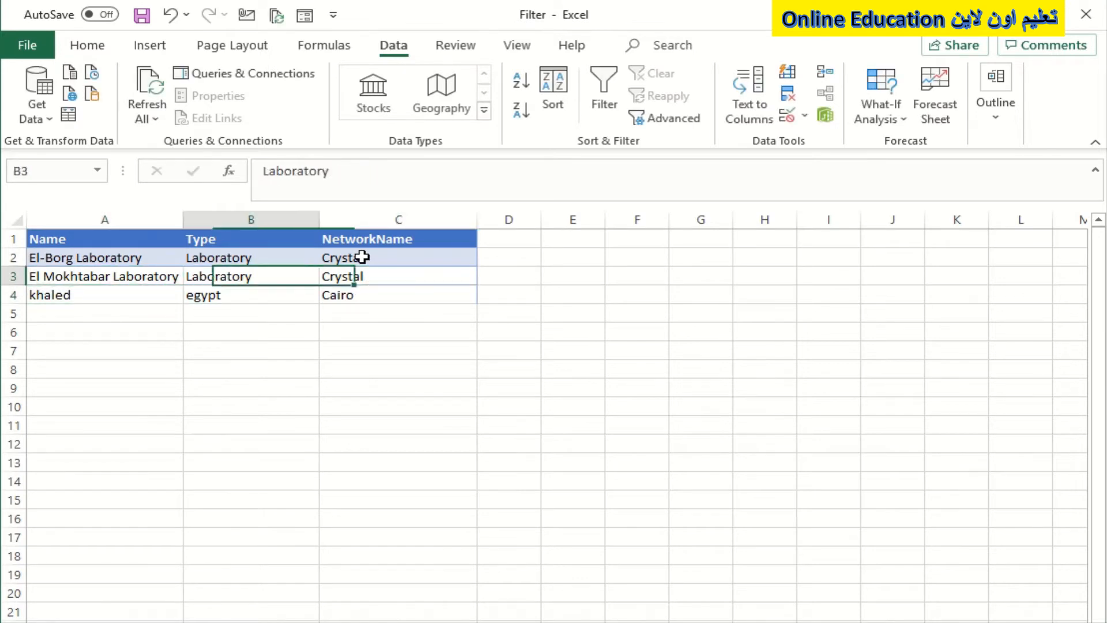
{"action": "key", "text": "Up"}
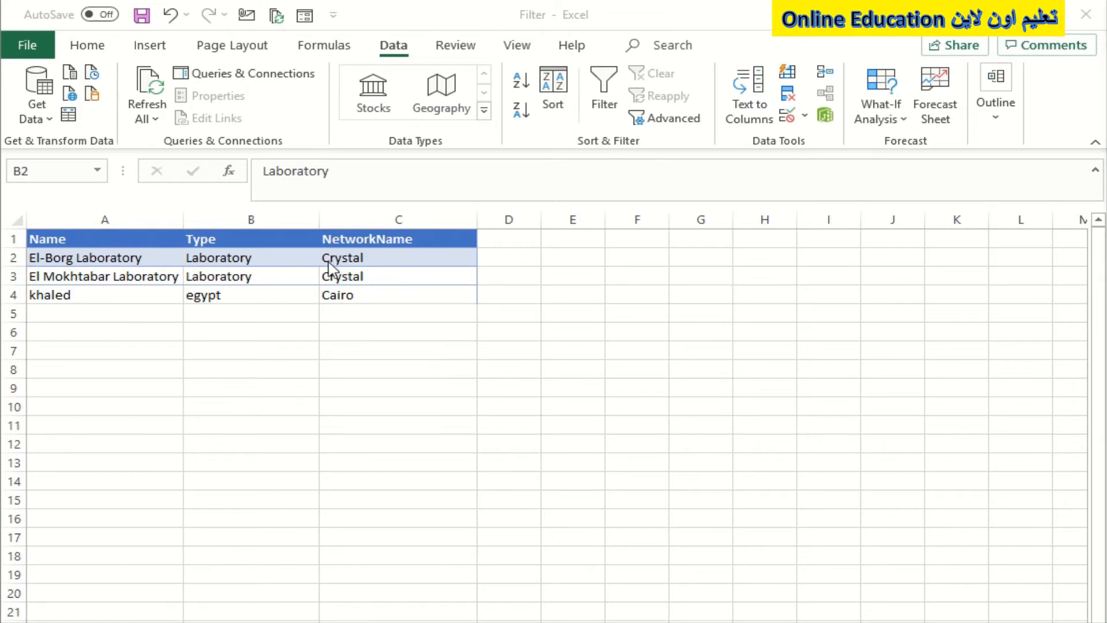
Step: Convert the data range A1:C4 into a table with headers
{"action": "left_click", "coordinate": [340, 276]}
{"action": "left_click", "coordinate": [341, 276]}
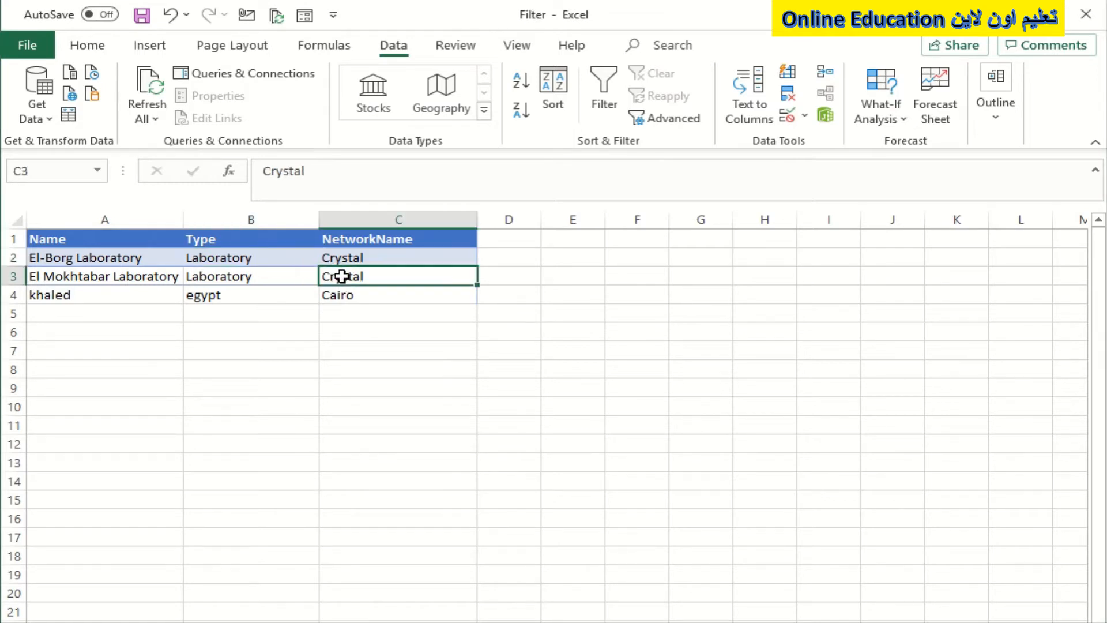
{"action": "key", "text": "ctrl+t"}
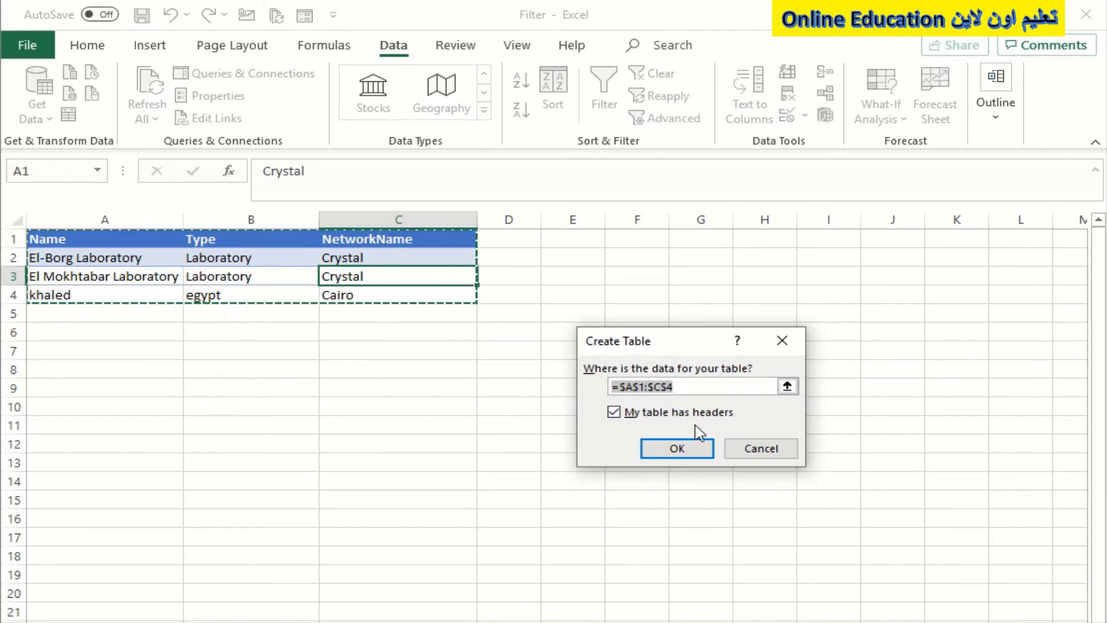
{"action": "left_click", "coordinate": [683, 454]}
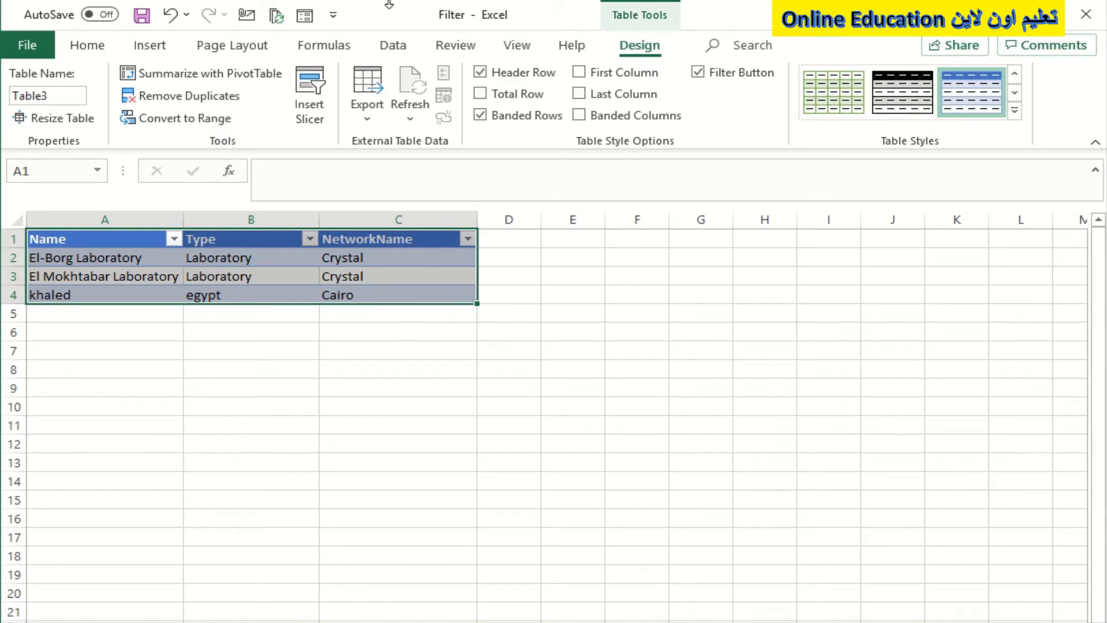
Step: Open the Quick Access Toolbar customization and list the commands not in the ribbon
{"action": "mouse_move", "coordinate": [438, 96]}
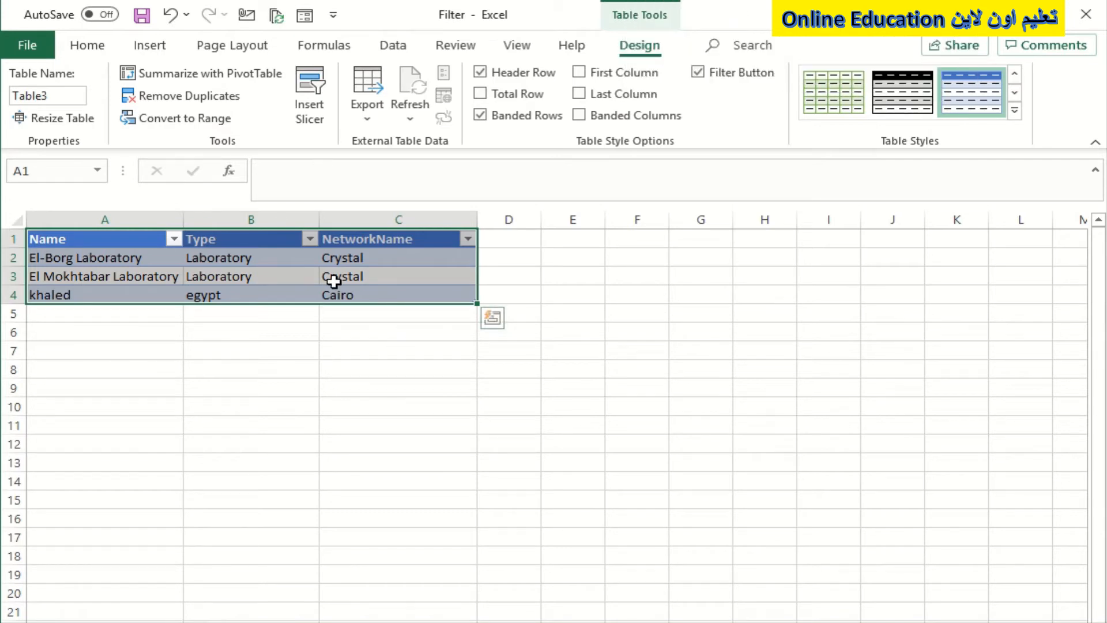
{"action": "left_click", "coordinate": [333, 15]}
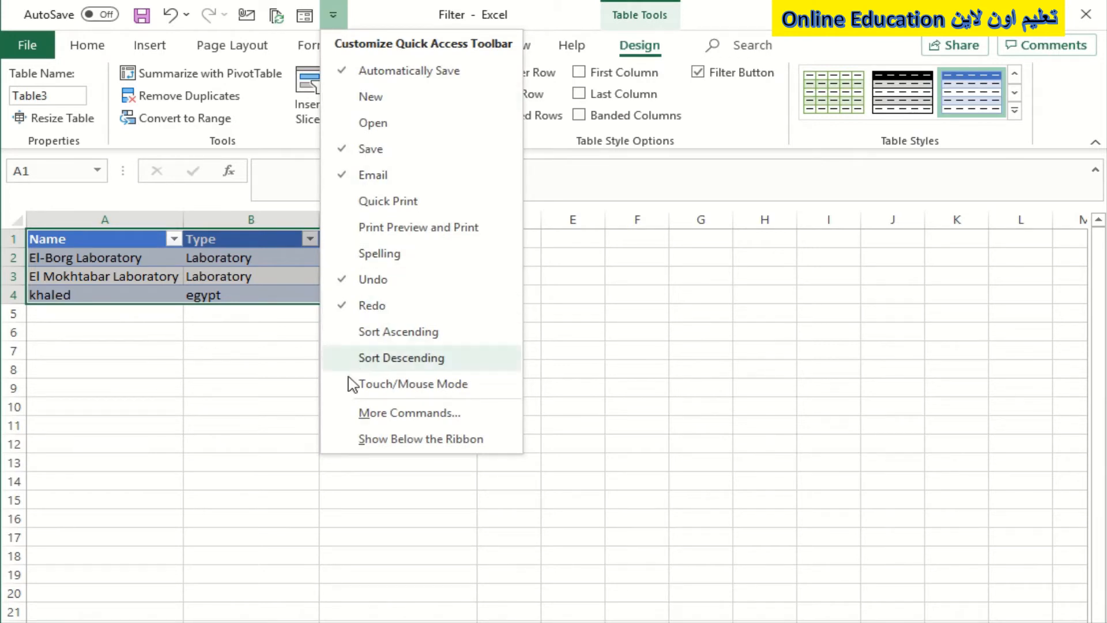
{"action": "left_click", "coordinate": [386, 421]}
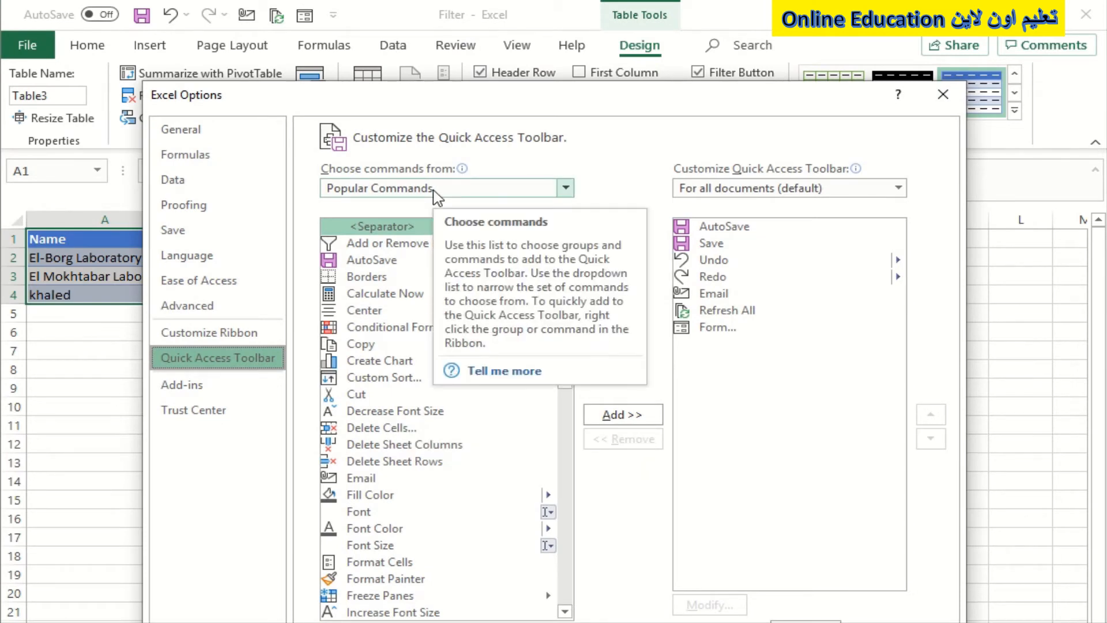
{"action": "left_click_drag", "start_coordinate": [489, 101], "coordinate": [461, 40]}
{"action": "left_click", "coordinate": [406, 126]}
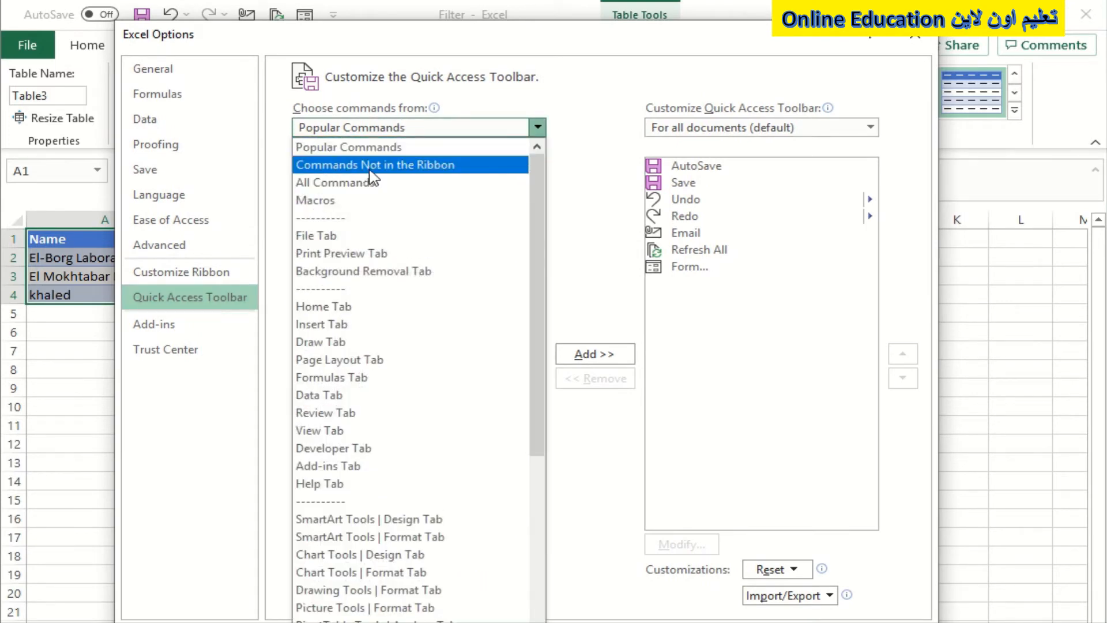
{"action": "left_click", "coordinate": [395, 173]}
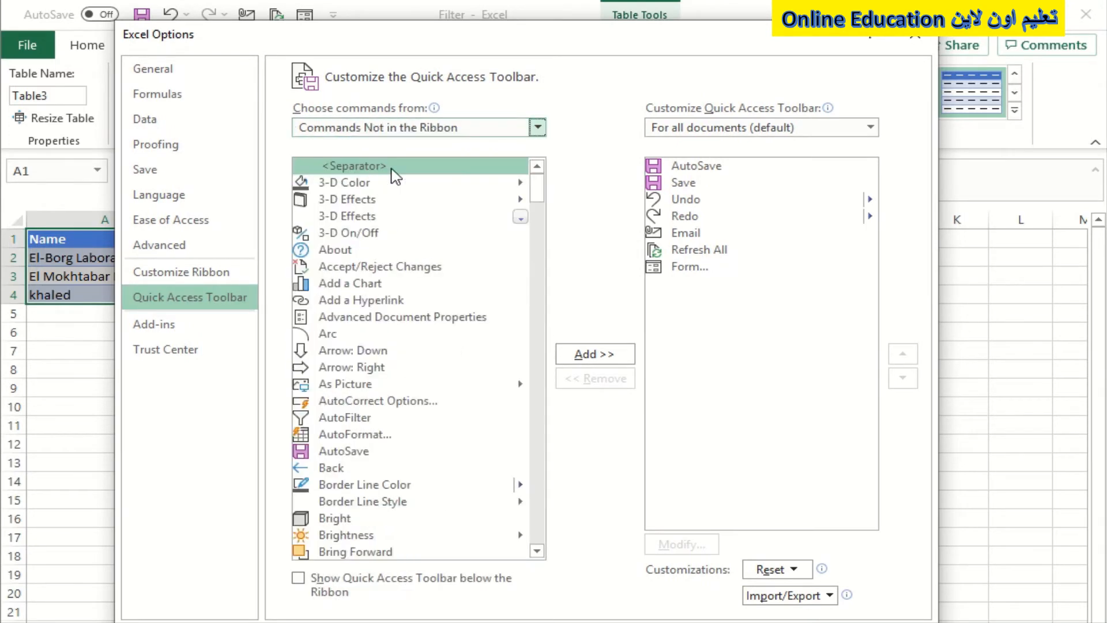
Step: Try to add the Form command to the Quick Access Toolbar and accept the options
{"action": "scroll", "coordinate": [385, 317], "scroll_direction": "down", "scroll_amount": 5}
{"action": "scroll", "coordinate": [361, 312], "scroll_direction": "up", "scroll_amount": 5}
{"action": "left_click", "coordinate": [364, 316]}
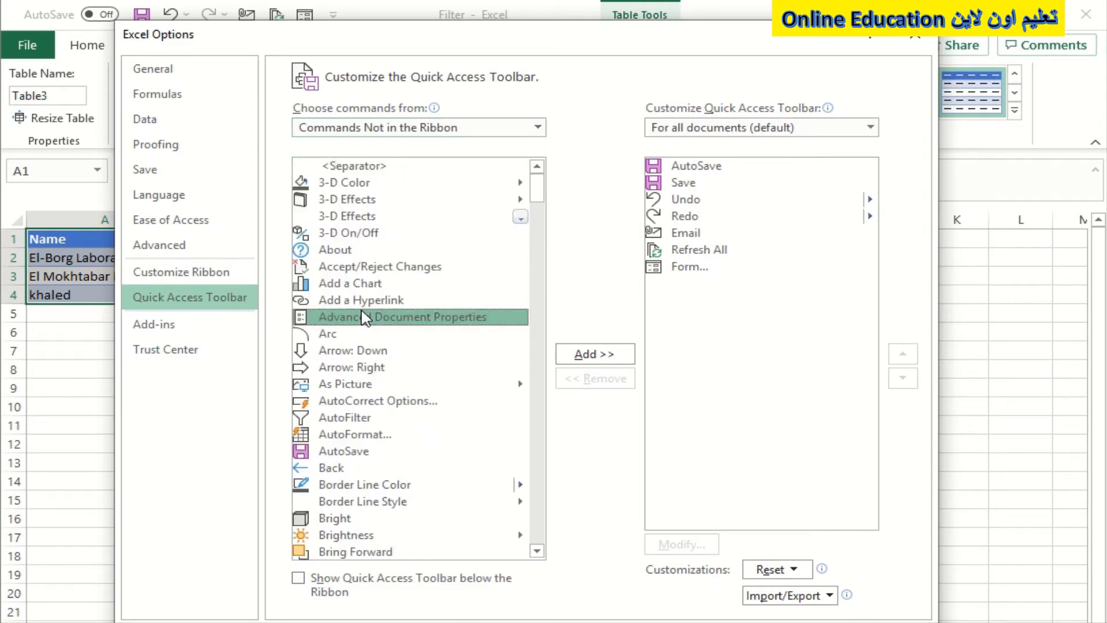
{"action": "key", "text": "f"}
{"action": "key", "text": "Down"}
{"action": "key", "text": "Down"}
{"action": "key", "text": "Down"}
{"action": "key", "text": "Down"}
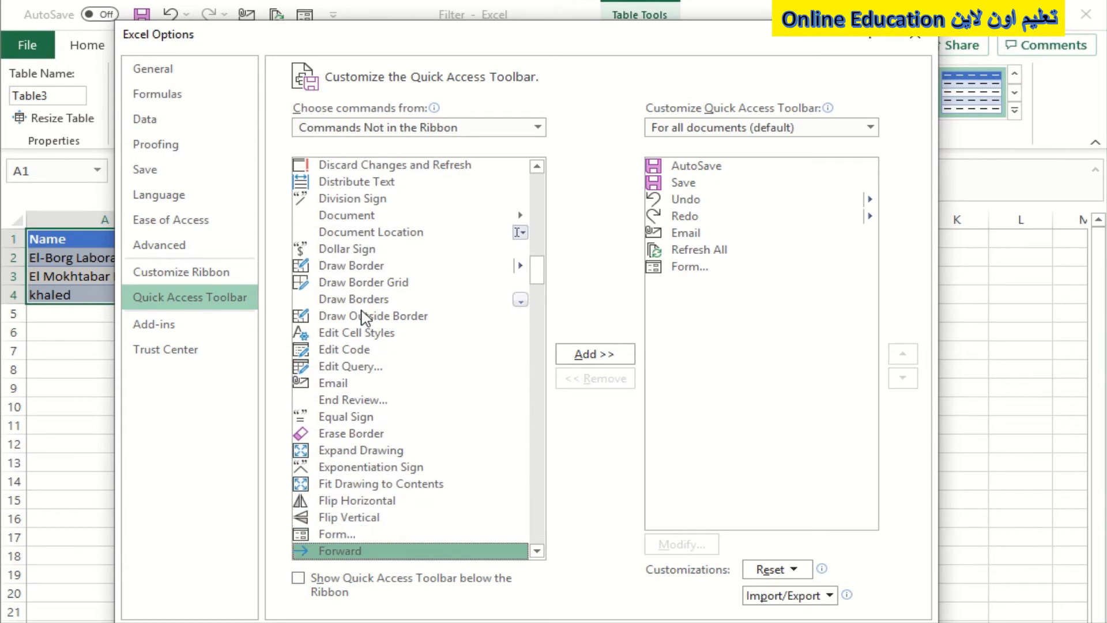
{"action": "key", "text": "Up"}
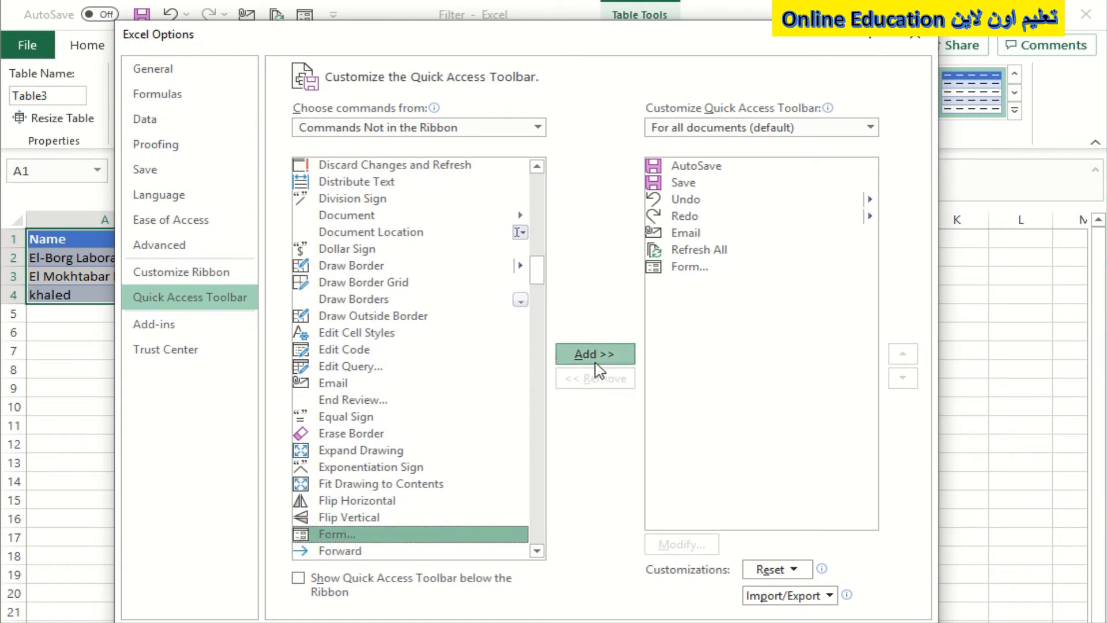
{"action": "left_click", "coordinate": [599, 362]}
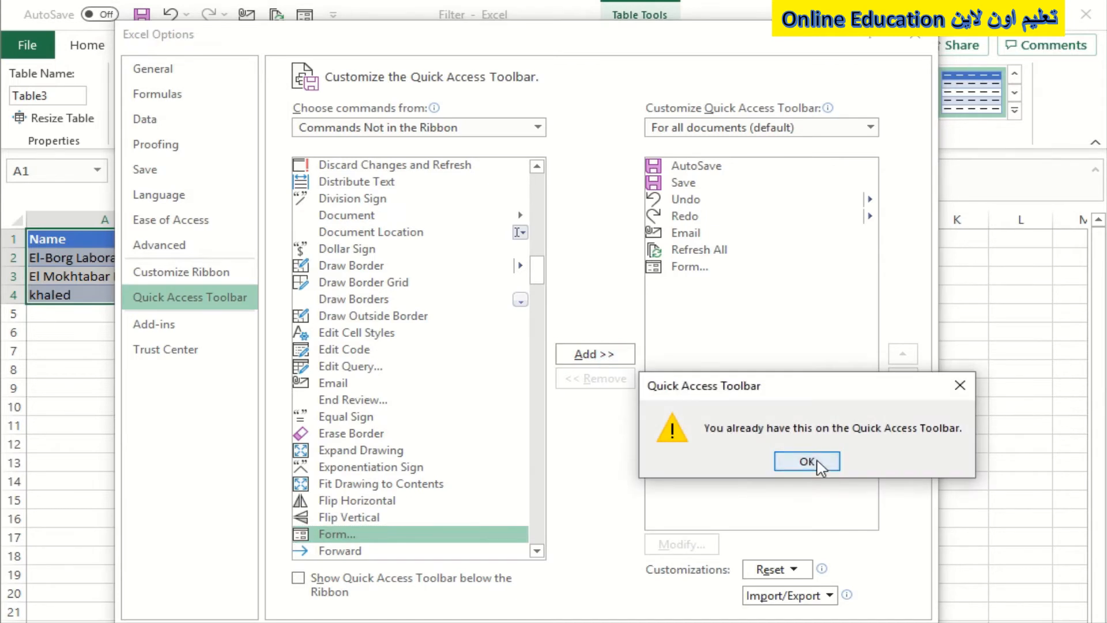
{"action": "left_click", "coordinate": [810, 462]}
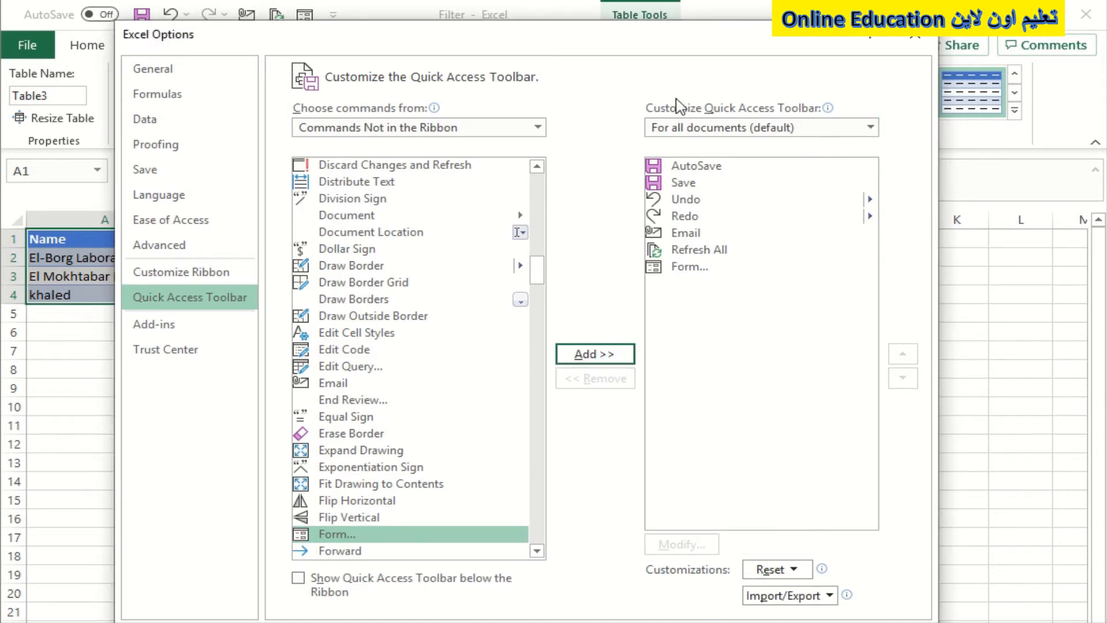
{"action": "left_click_drag", "start_coordinate": [688, 45], "coordinate": [673, 24]}
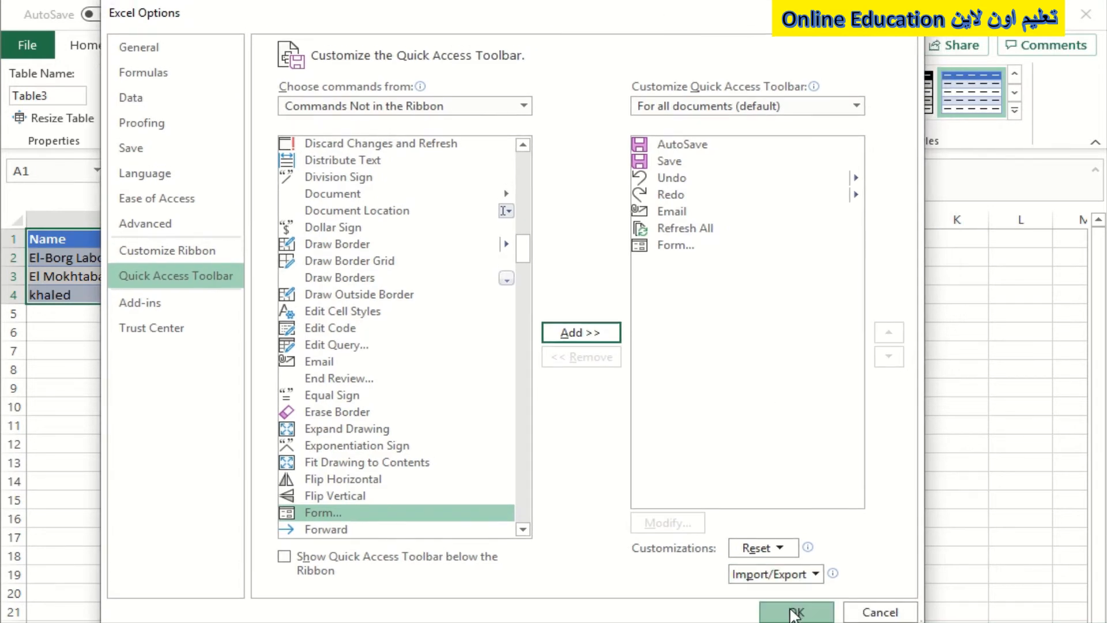
{"action": "left_click", "coordinate": [795, 610]}
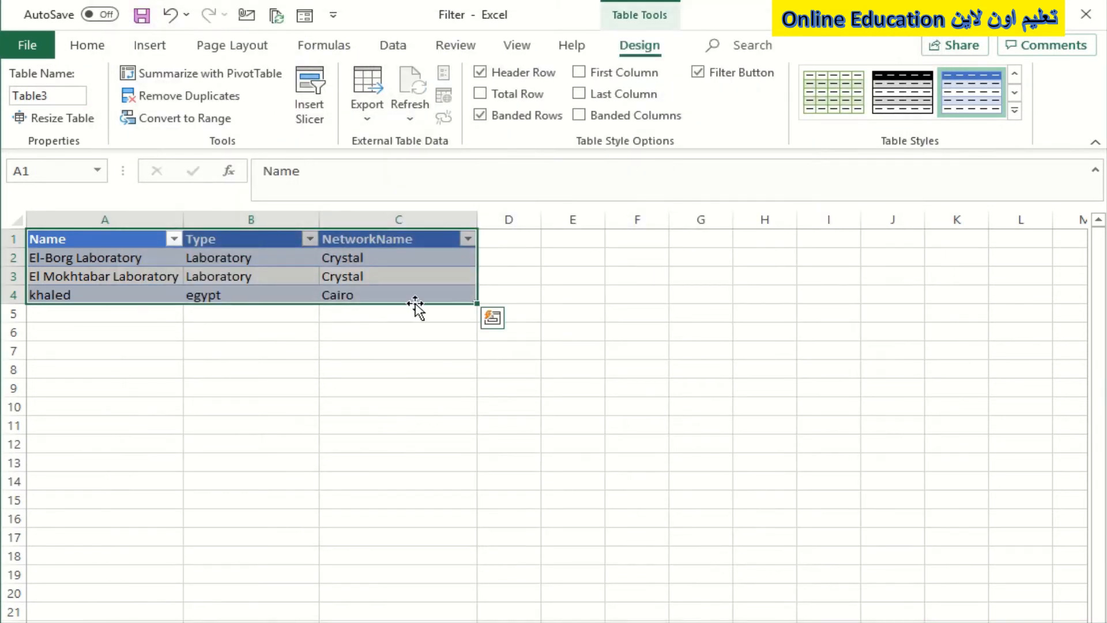
Step: View the table's records in the data entry form, starting from cell C3, and close the form
{"action": "left_click", "coordinate": [369, 278]}
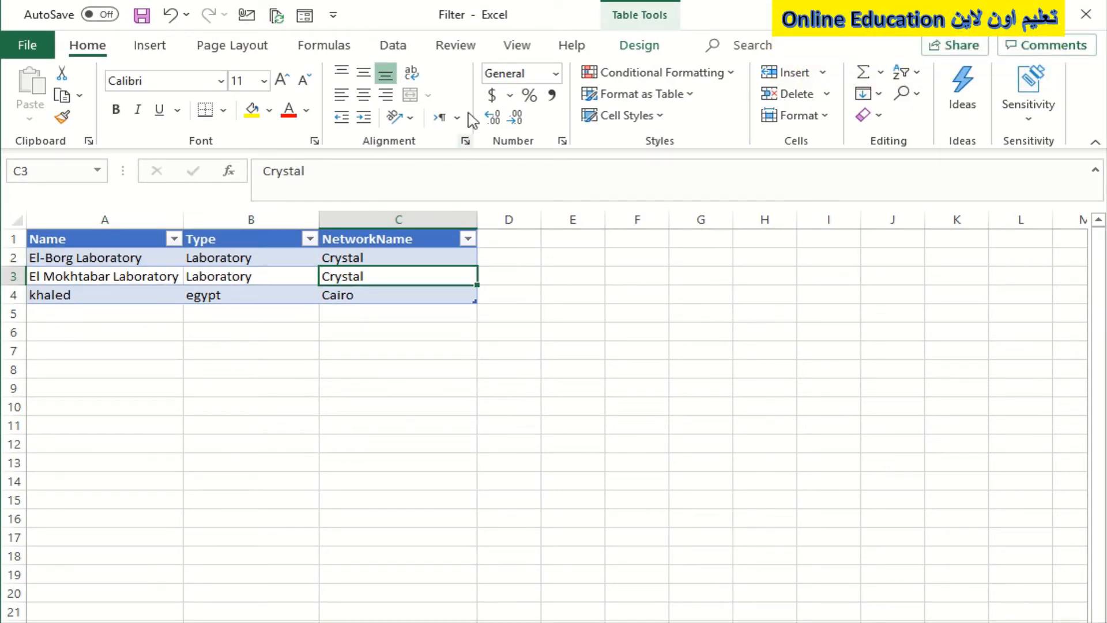
{"action": "left_click", "coordinate": [301, 17]}
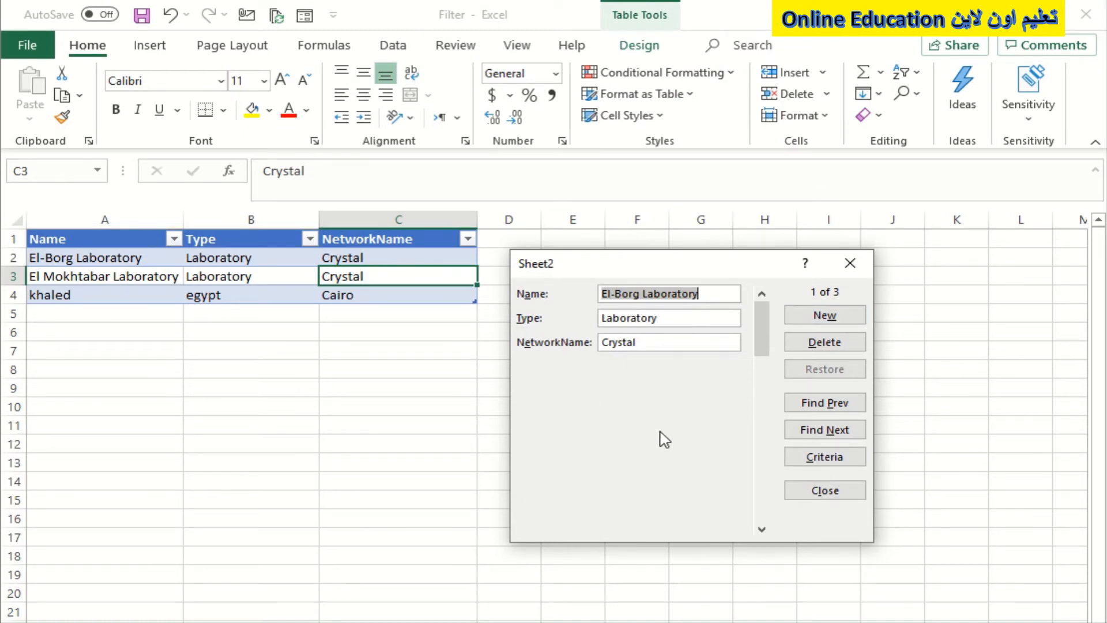
{"action": "left_click", "coordinate": [850, 263]}
Step: Try to open the data entry form from empty cell E12 outside the table
{"action": "left_click", "coordinate": [550, 445]}
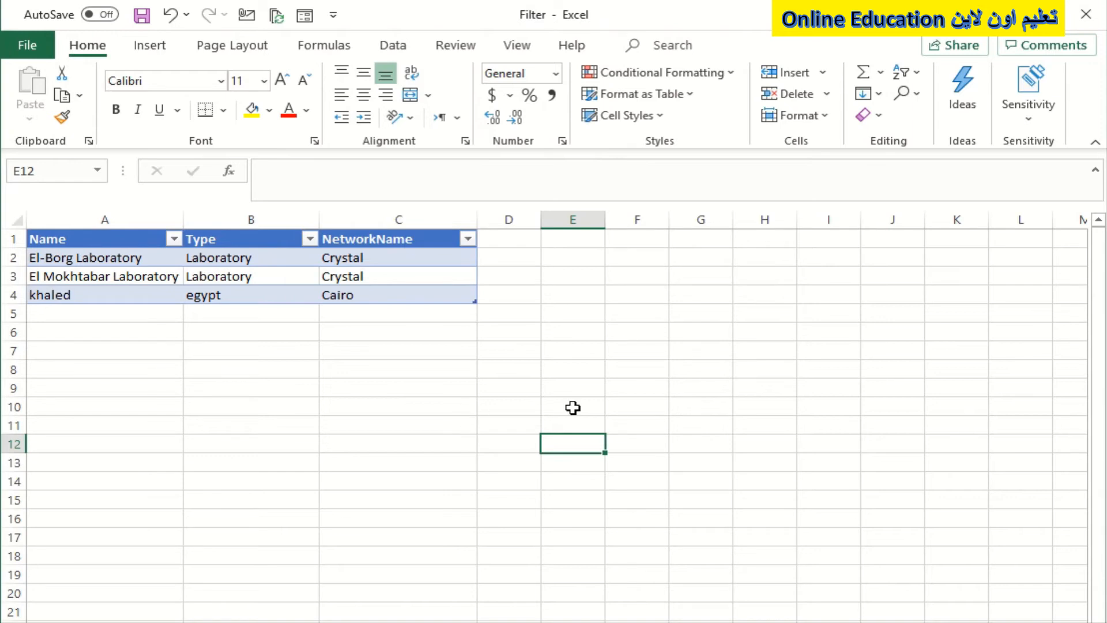
{"action": "left_click", "coordinate": [311, 19]}
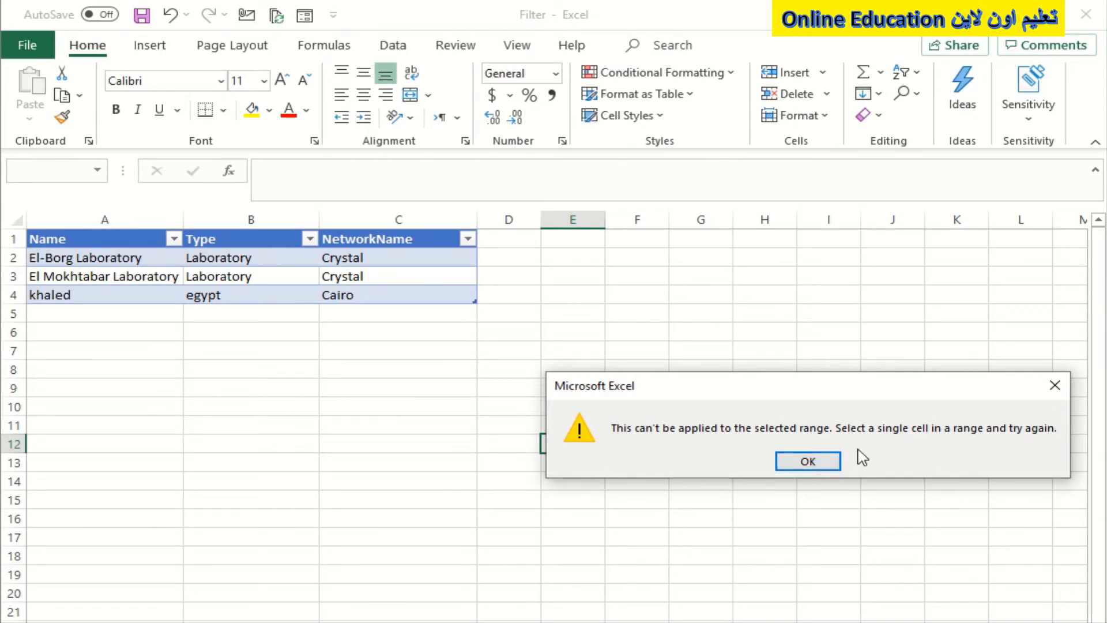
{"action": "left_click", "coordinate": [826, 463]}
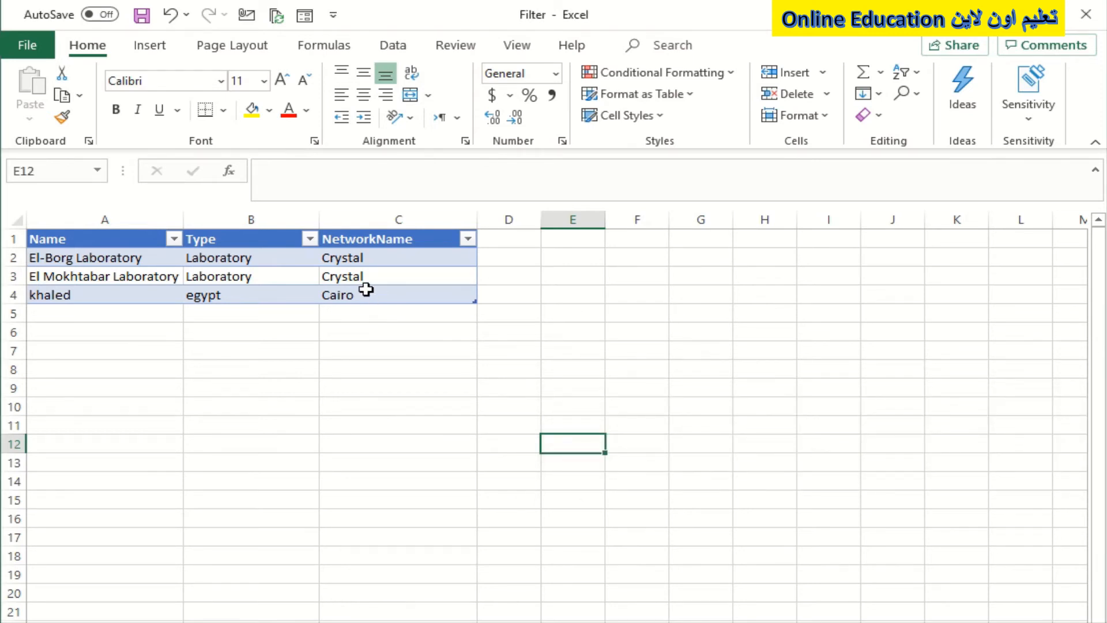
Step: Open the data entry form for the laboratory table from cell C3
{"action": "left_click", "coordinate": [333, 257]}
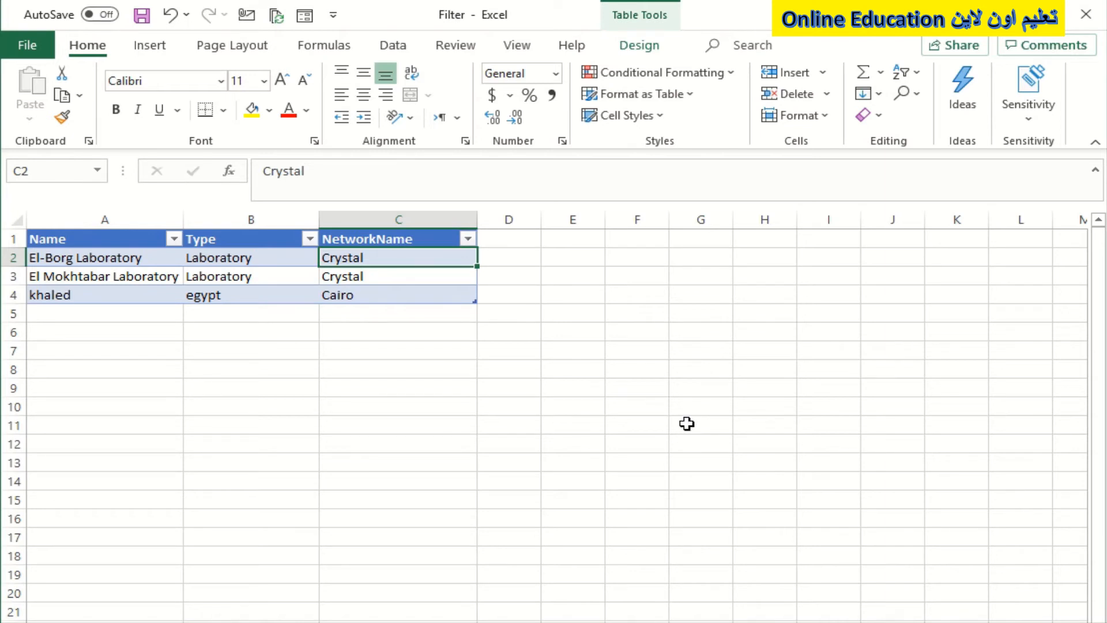
{"action": "left_click", "coordinate": [344, 275]}
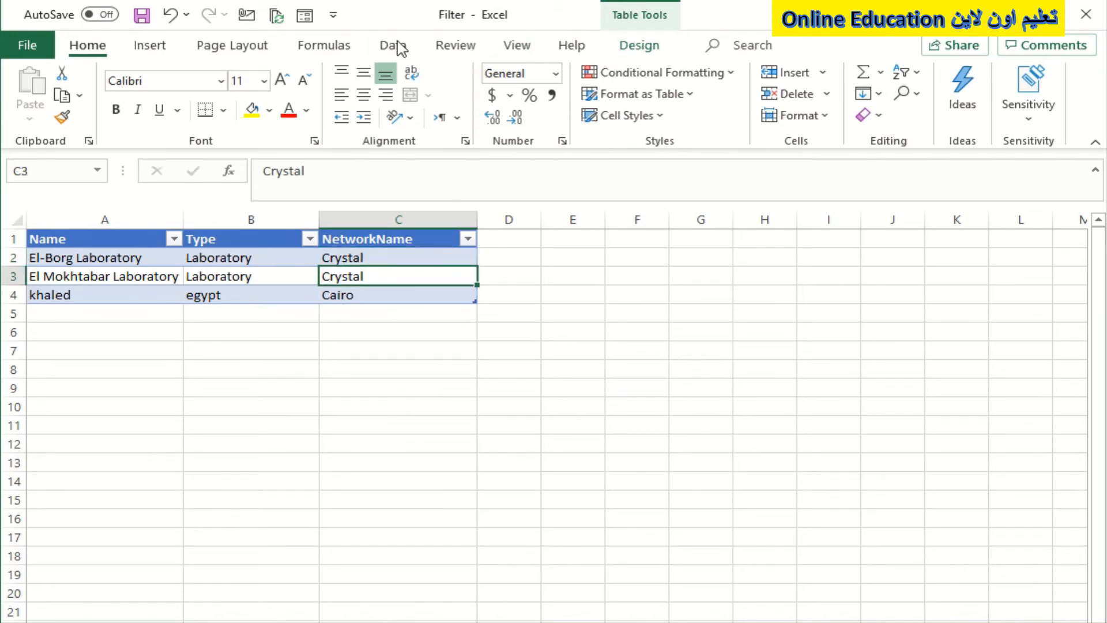
{"action": "left_click", "coordinate": [303, 17]}
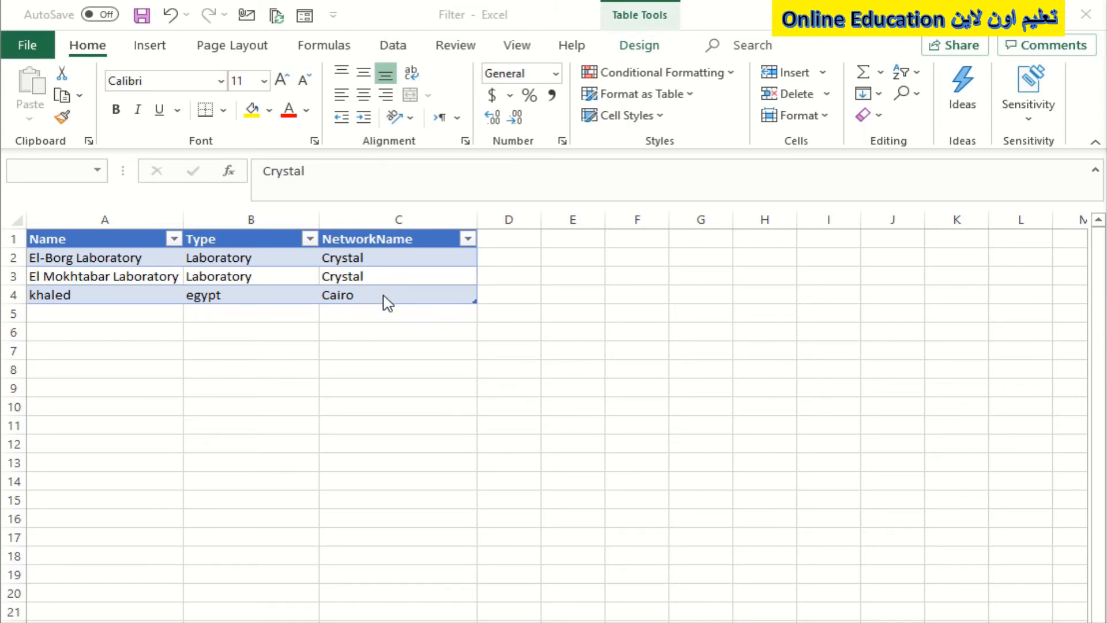
{"action": "left_click", "coordinate": [336, 275]}
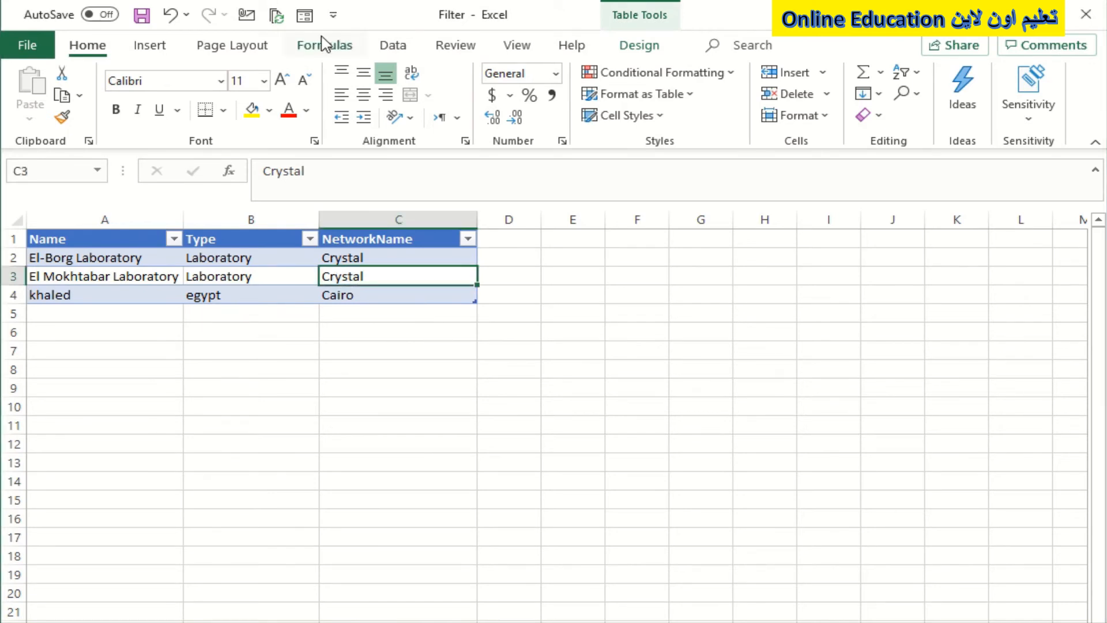
{"action": "left_click", "coordinate": [305, 16]}
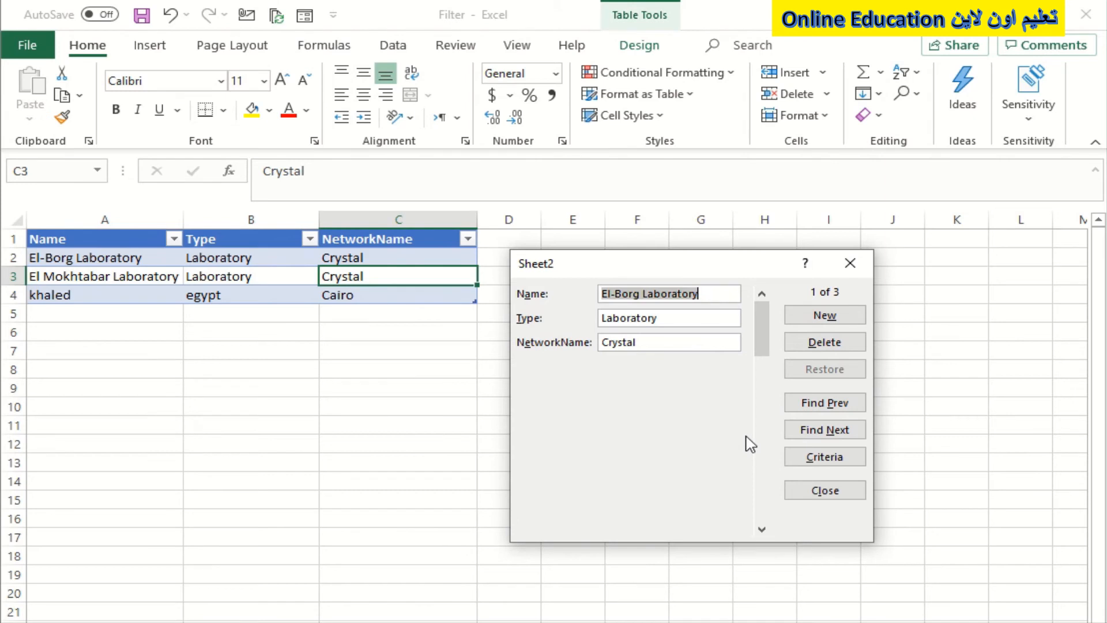
Step: Add a new record with a person's first name, Type "us" and NetworkName "as", and close the form
{"action": "left_click", "coordinate": [826, 321]}
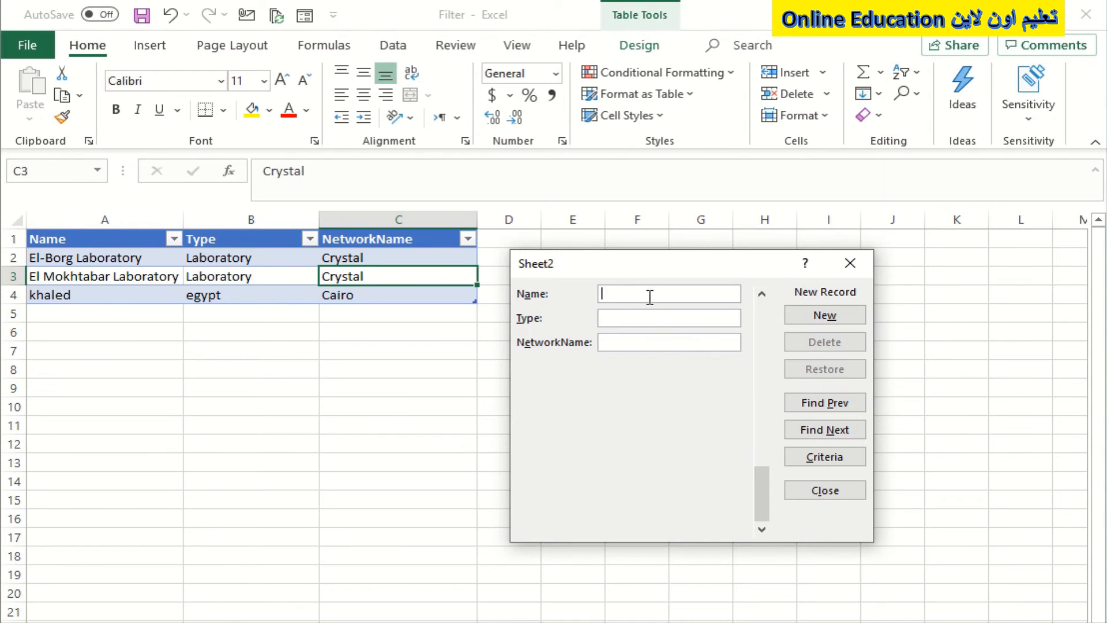
{"action": "type", "text": "khaled"}
{"action": "left_click", "coordinate": [638, 322]}
{"action": "type", "text": "usa"}
{"action": "key", "text": "BackSpace"}
{"action": "left_click", "coordinate": [636, 344]}
{"action": "type", "text": "as"}
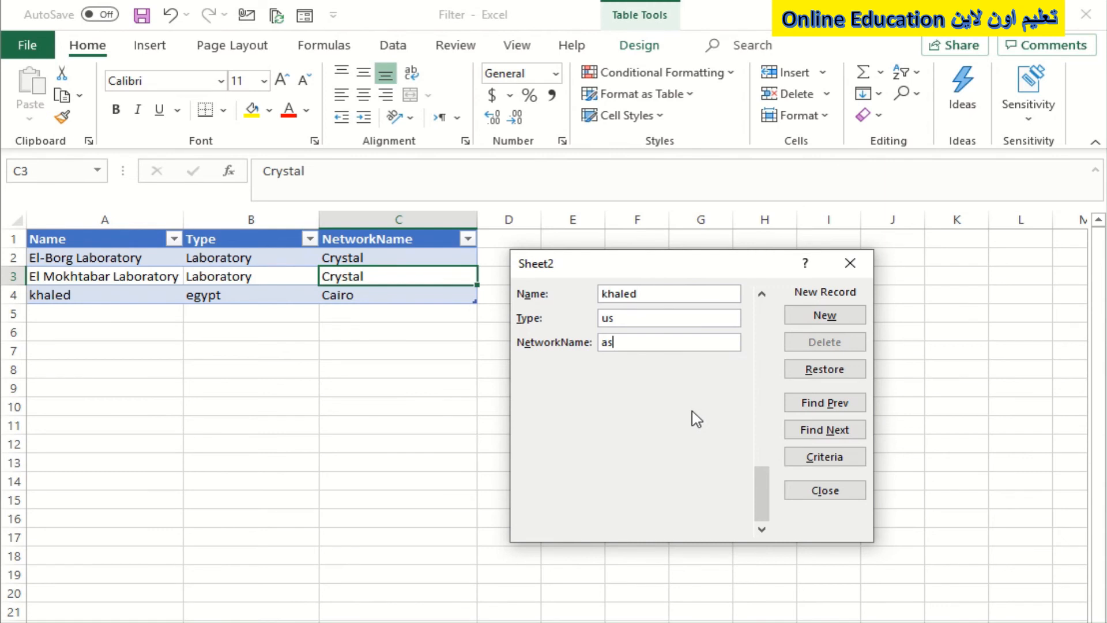
{"action": "key", "text": "Return"}
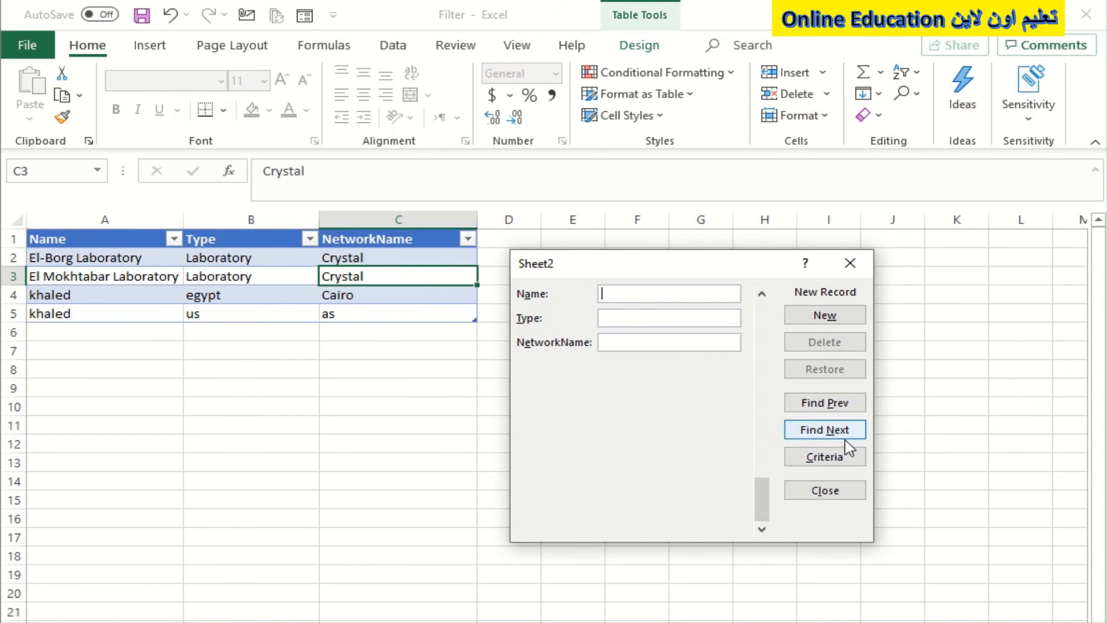
{"action": "left_click", "coordinate": [847, 266]}
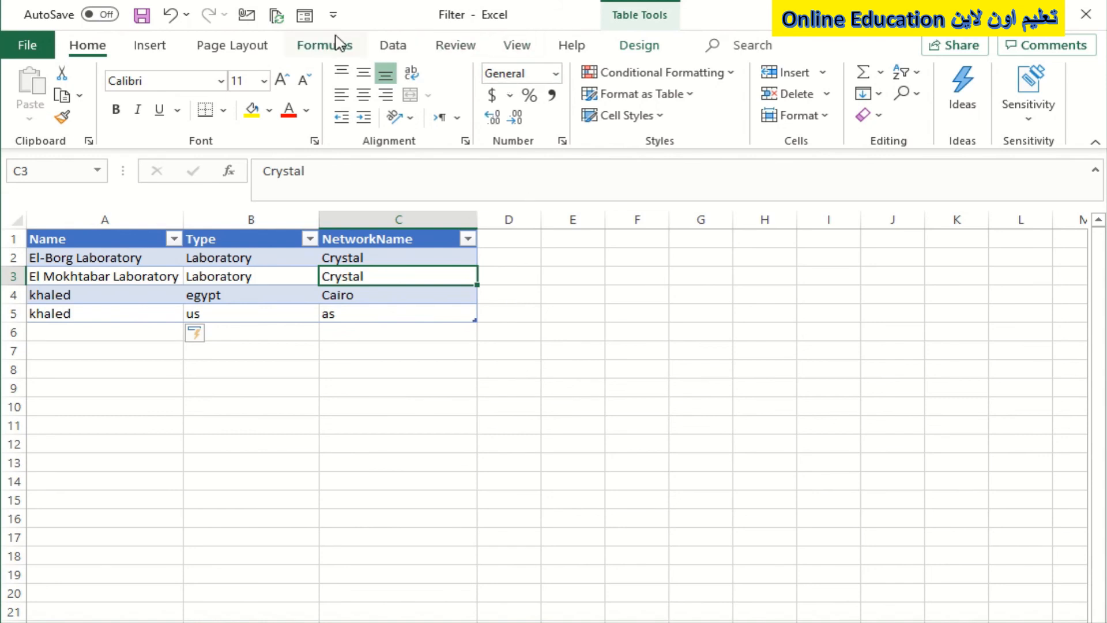
Step: Reopen the data entry form and browse back and forth through the table's records
{"action": "left_click", "coordinate": [304, 16]}
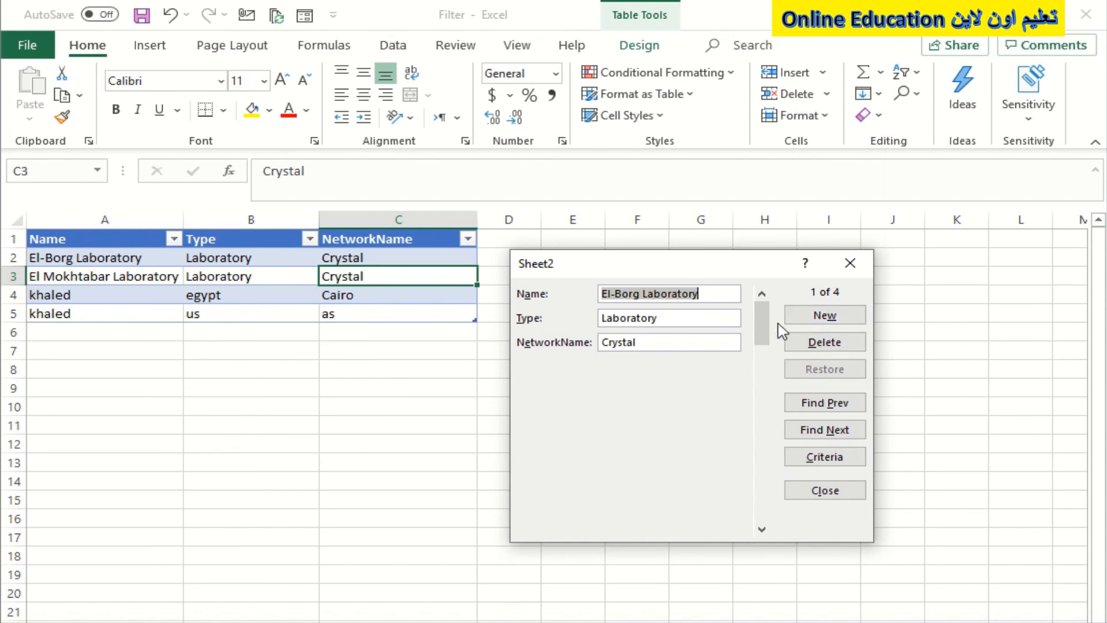
{"action": "left_click_drag", "start_coordinate": [762, 324], "coordinate": [766, 408]}
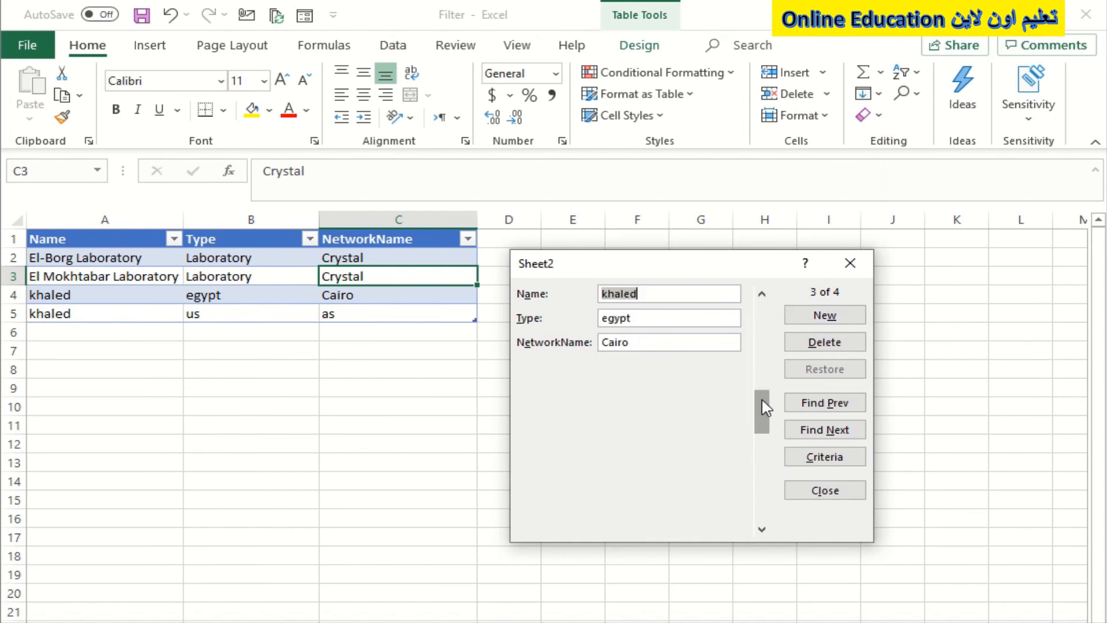
{"action": "left_click", "coordinate": [762, 295]}
{"action": "left_click", "coordinate": [762, 294]}
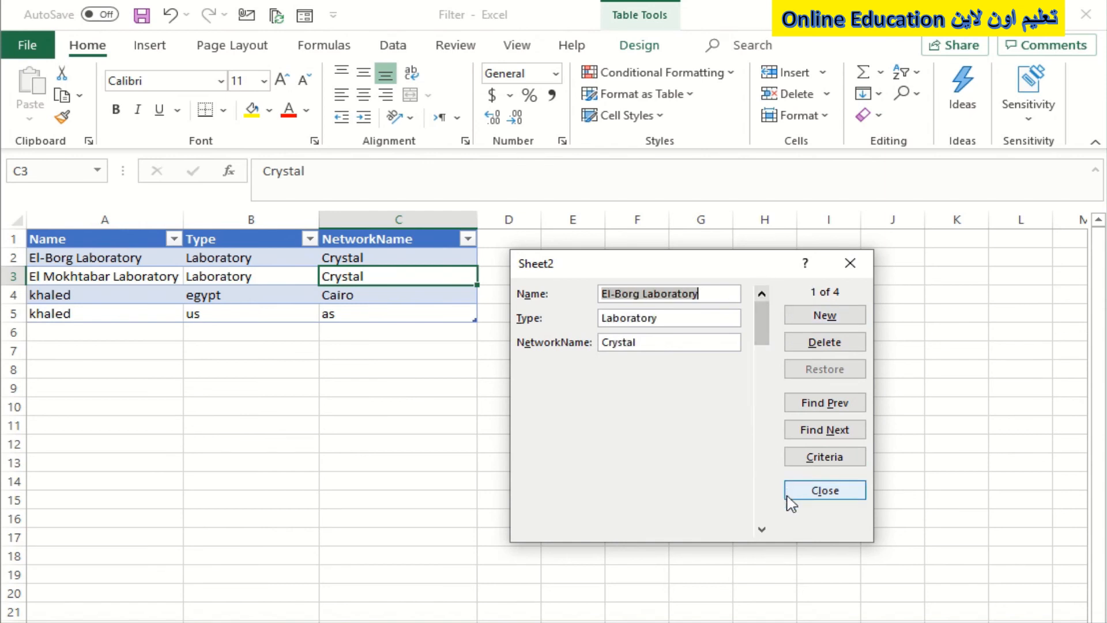
{"action": "left_click", "coordinate": [762, 528]}
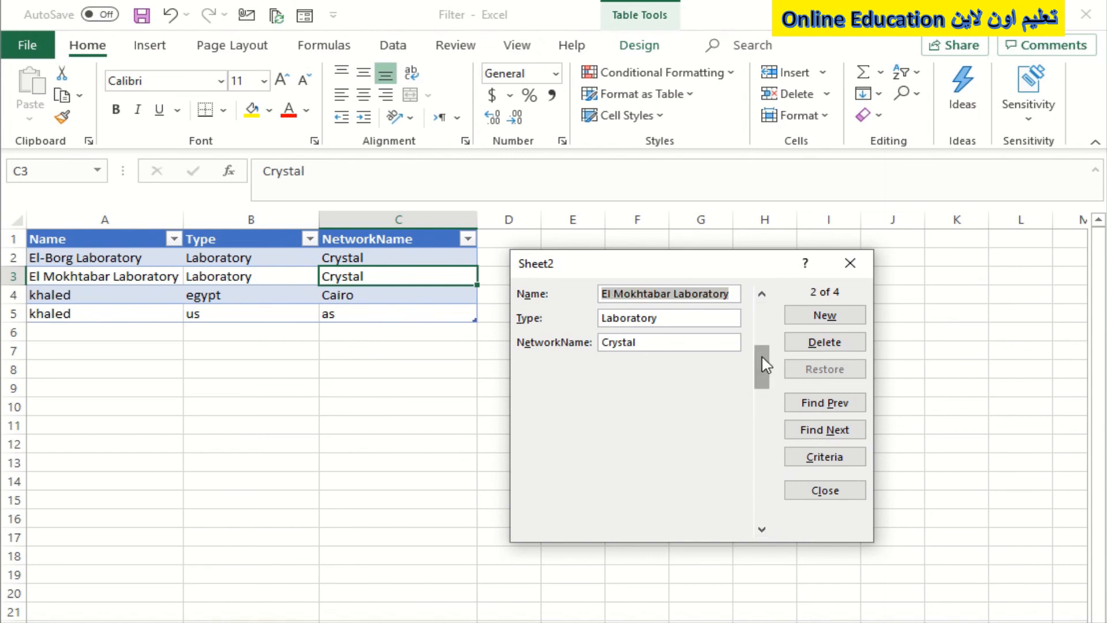
{"action": "left_click_drag", "start_coordinate": [765, 365], "coordinate": [763, 302]}
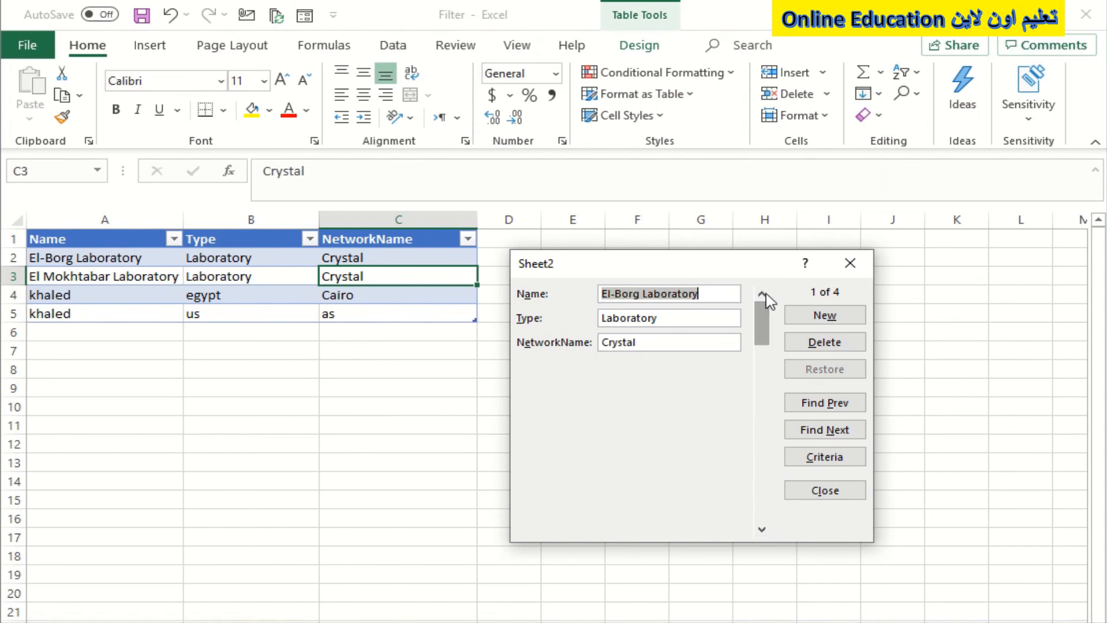
{"action": "left_click", "coordinate": [762, 529]}
{"action": "left_click", "coordinate": [762, 528]}
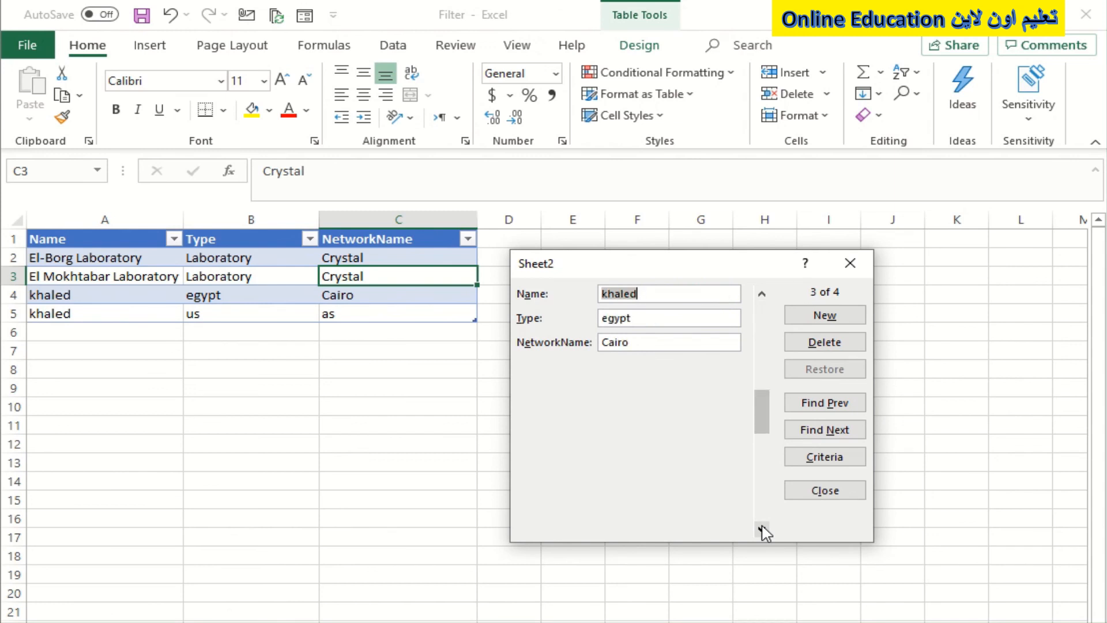
Step: Replace the Name in the El Mokhtabar Laboratory record with a person's first name and commit the edit to the table
{"action": "left_click", "coordinate": [761, 295]}
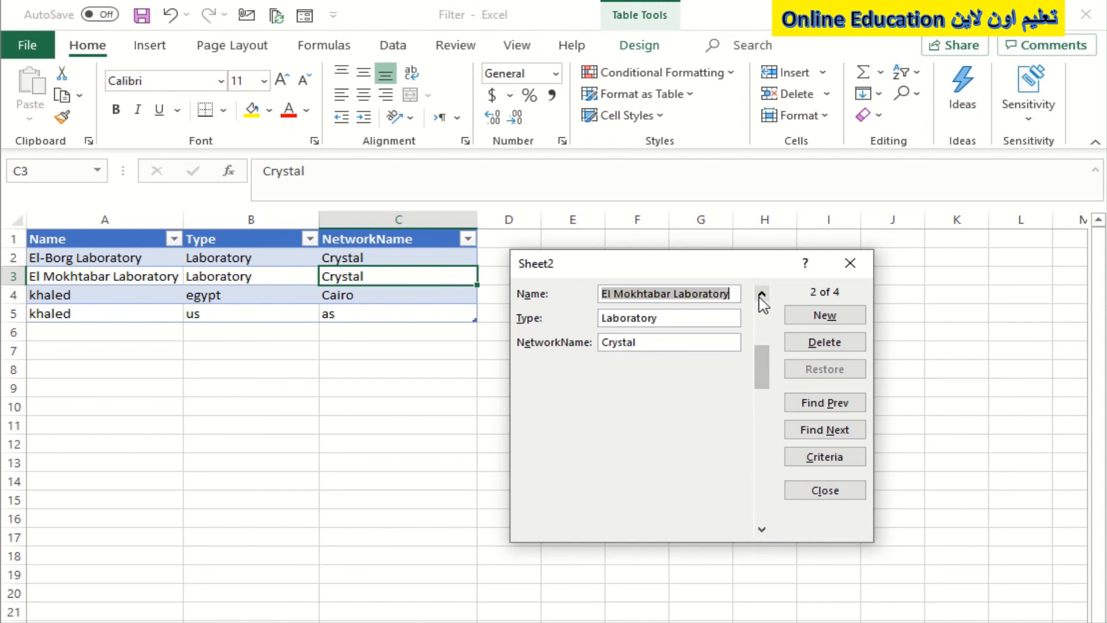
{"action": "left_click_drag", "start_coordinate": [685, 316], "coordinate": [425, 317]}
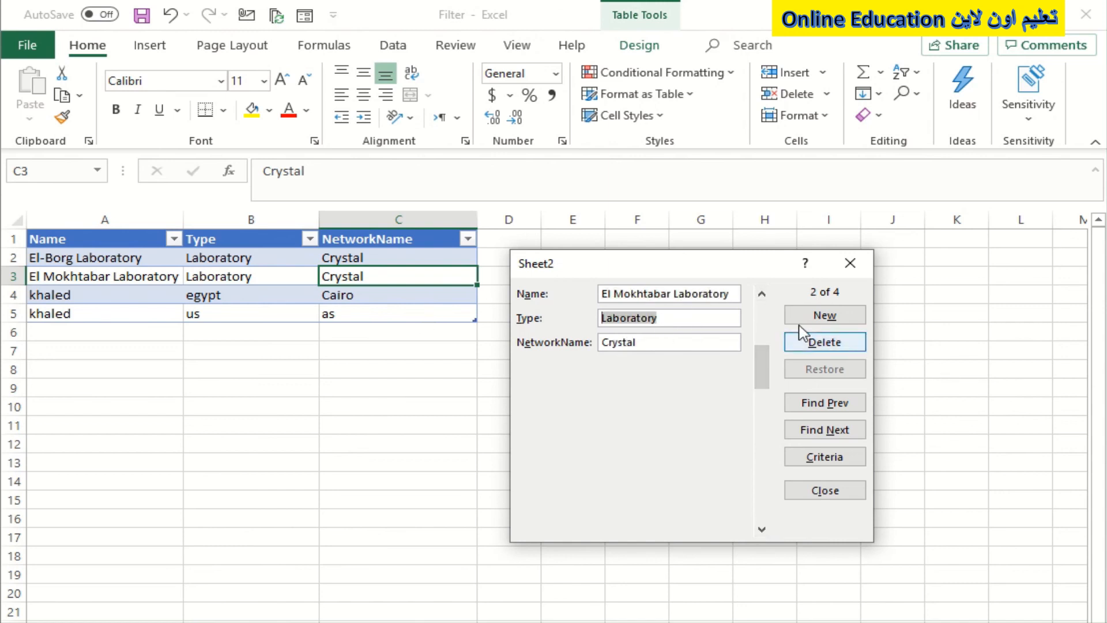
{"action": "left_click_drag", "start_coordinate": [736, 293], "coordinate": [508, 297]}
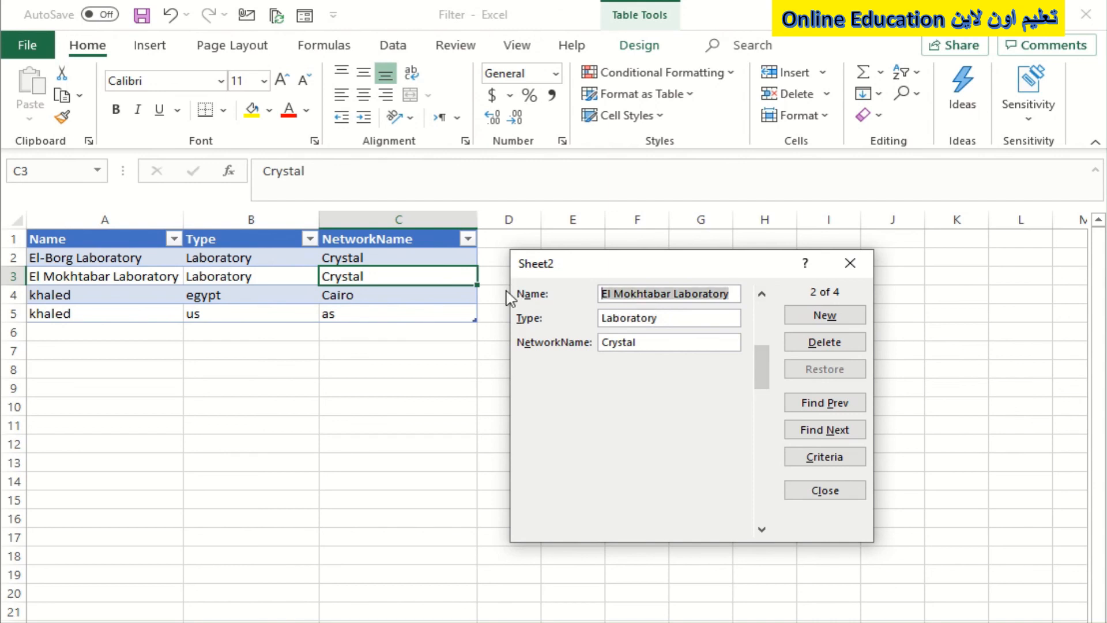
{"action": "type", "text": "khaled"}
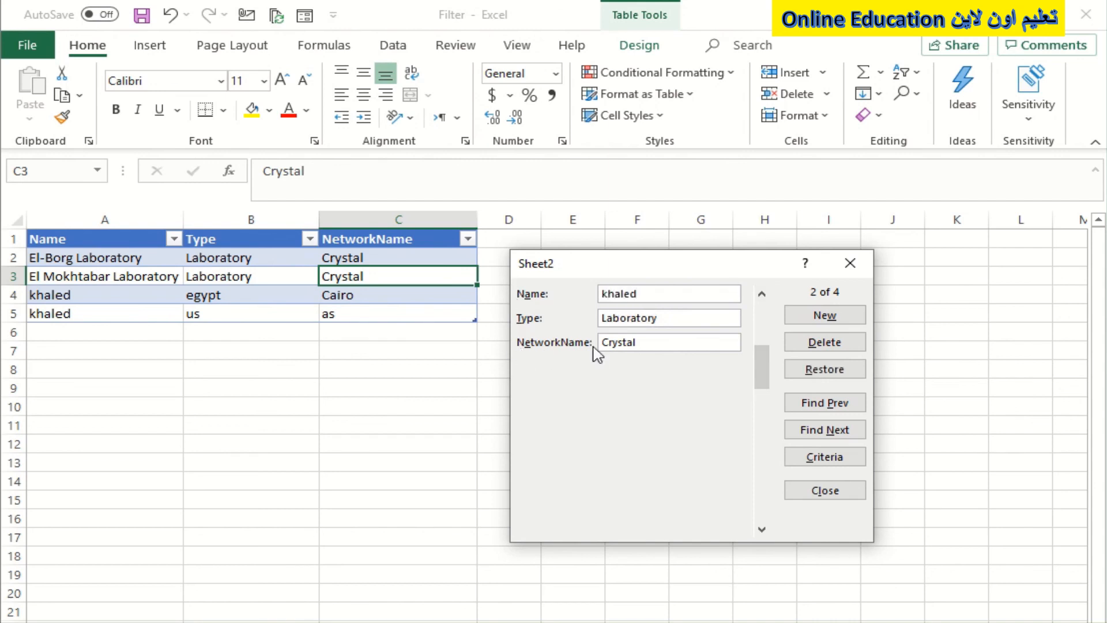
{"action": "key", "text": "Return"}
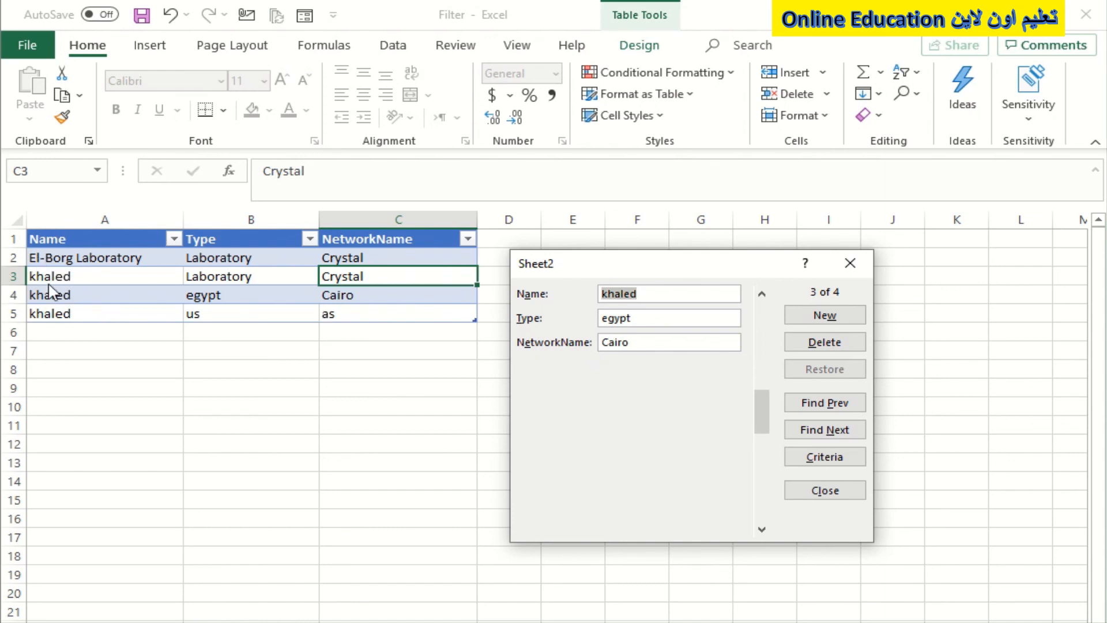